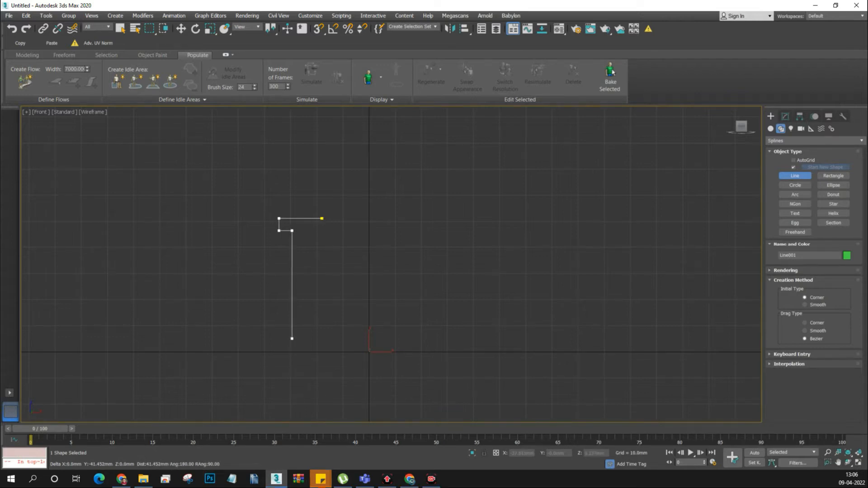
- Finish the open U-shaped line in the Front view with a floor, right wall, outward step and inward top lip mirroring the left side
{"action": "left_click", "coordinate": [309, 338]}
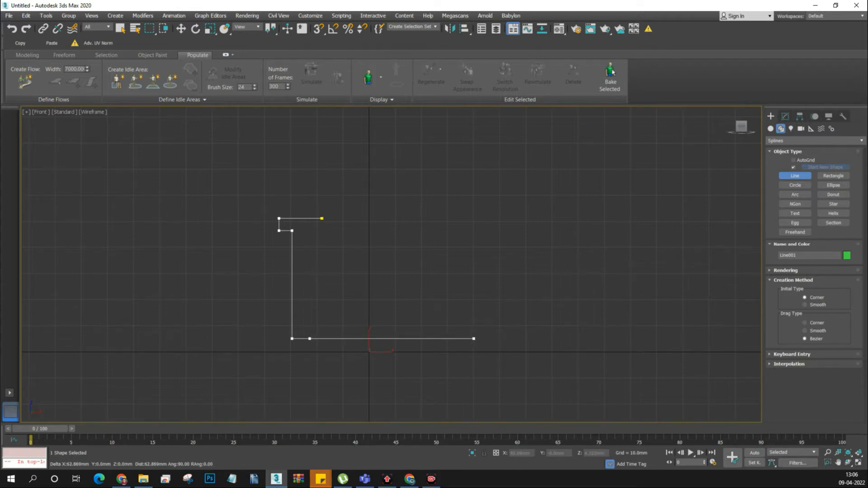
{"action": "left_click", "coordinate": [473, 339]}
{"action": "left_click", "coordinate": [474, 242]}
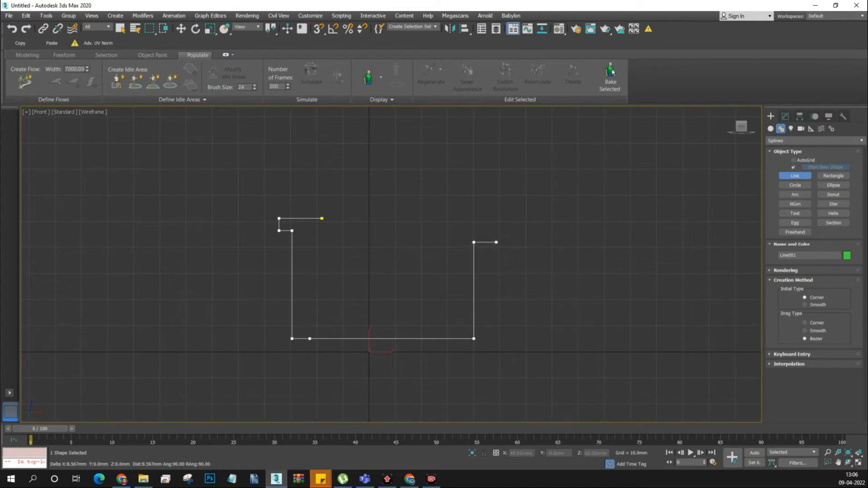
{"action": "left_click", "coordinate": [496, 243]}
{"action": "left_click", "coordinate": [496, 219]}
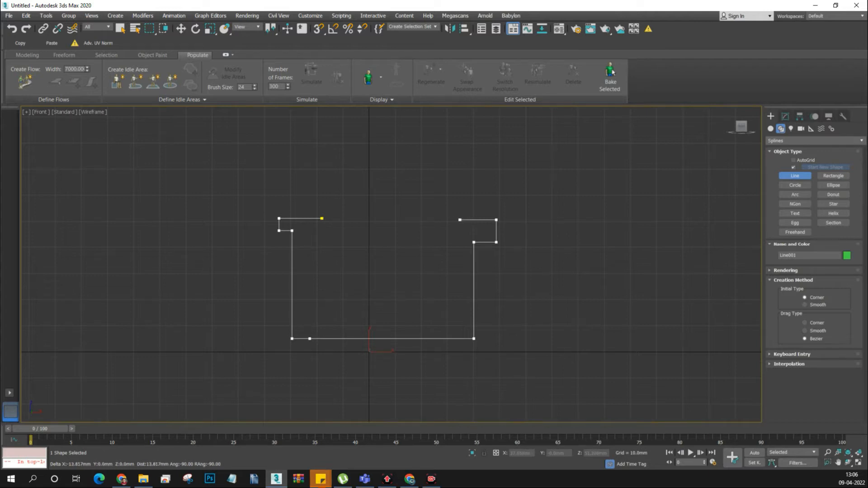
{"action": "left_click", "coordinate": [471, 219]}
{"action": "right_click", "coordinate": [471, 195]}
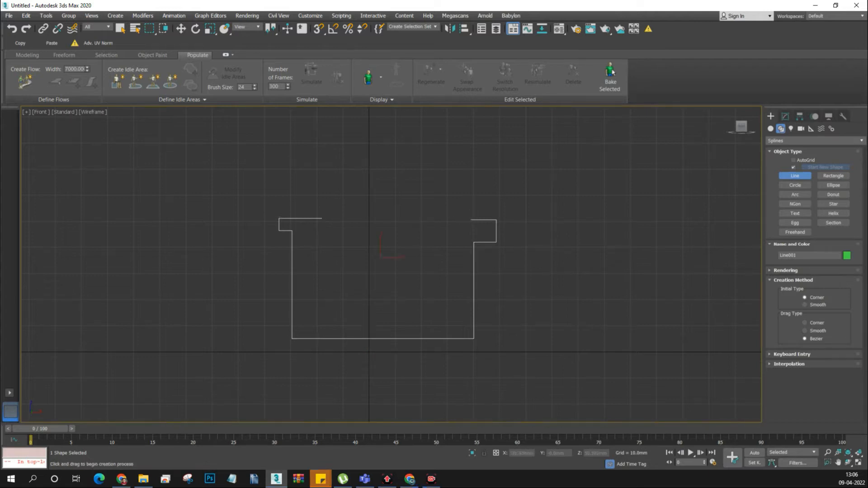
- Shorten the left top lip slightly by moving its end vertex outward
{"action": "key", "text": "w"}
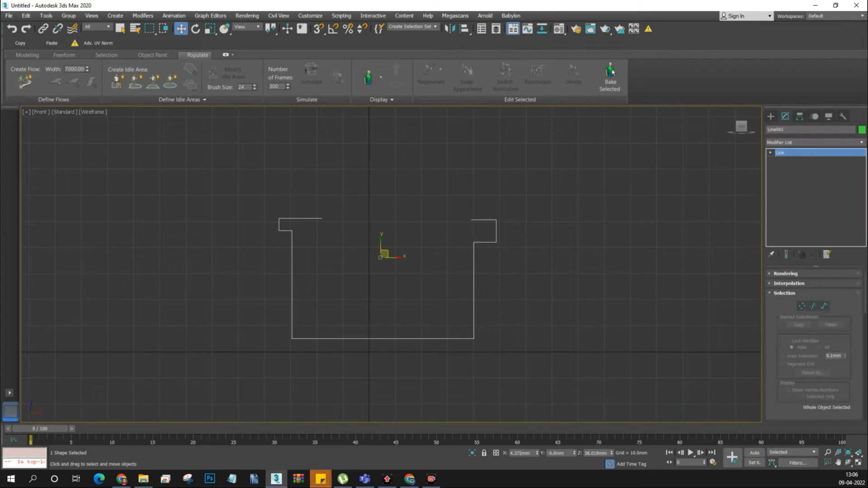
{"action": "key", "text": "1"}
{"action": "left_click", "coordinate": [322, 218]}
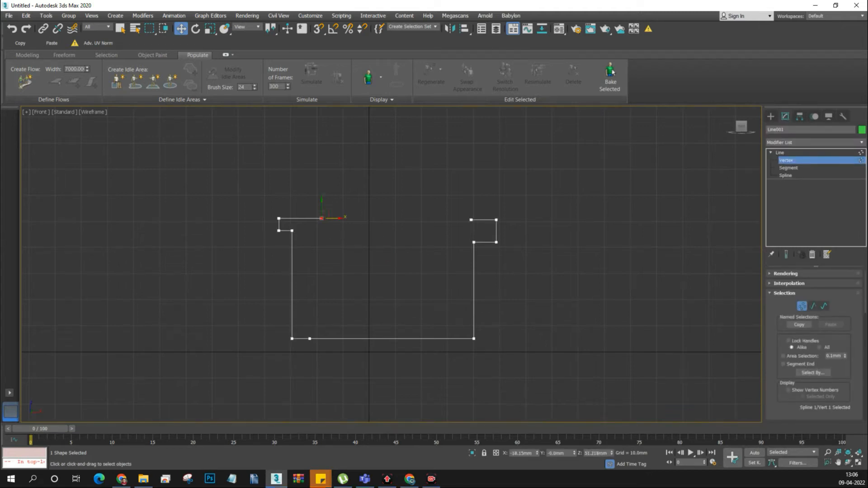
{"action": "left_click_drag", "start_coordinate": [321, 219], "coordinate": [317, 219]}
{"action": "scroll", "coordinate": [490, 225], "scroll_direction": "up", "scroll_amount": 2}
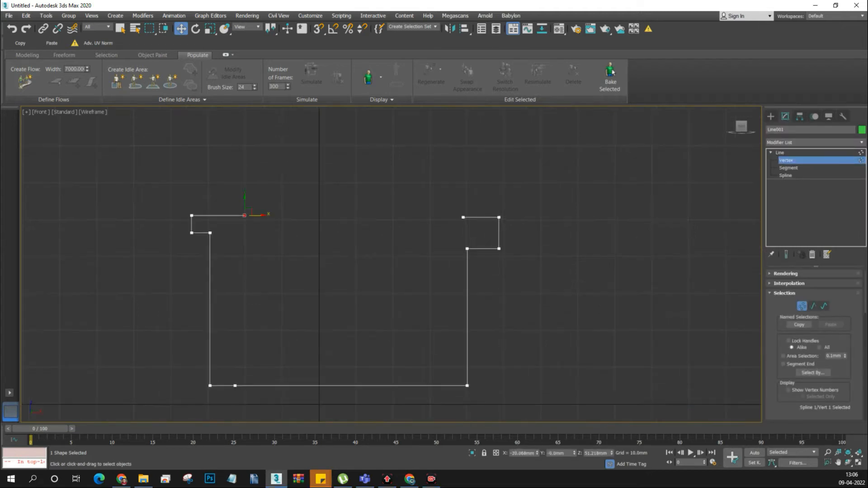
- Snap the two lower vertices of the right step to the height of the left step's inner vertex
{"action": "left_click_drag", "start_coordinate": [579, 300], "coordinate": [578, 300]}
{"action": "key", "text": "space"}
{"action": "left_click_drag", "start_coordinate": [318, 28], "coordinate": [318, 57]}
{"action": "left_click_drag", "start_coordinate": [468, 249], "coordinate": [463, 217]}
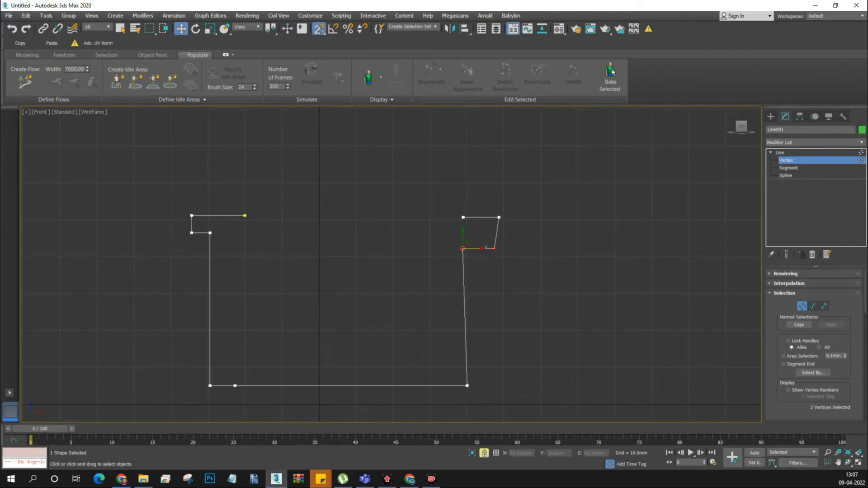
{"action": "key", "text": "ctrl+z"}
{"action": "left_click_drag", "start_coordinate": [467, 249], "coordinate": [209, 233]}
{"action": "key", "text": "space"}
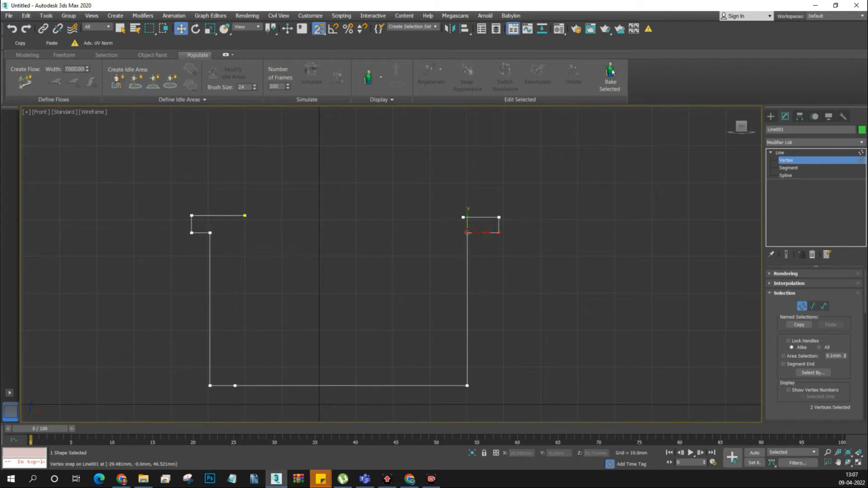
- Narrow the right step slightly and extend the right top lip's end vertex inward
{"action": "middle_click_drag", "start_coordinate": [515, 205], "coordinate": [511, 212]}
{"action": "left_click_drag", "start_coordinate": [511, 213], "coordinate": [442, 225]}
{"action": "key", "text": "s"}
{"action": "left_click", "coordinate": [459, 225]}
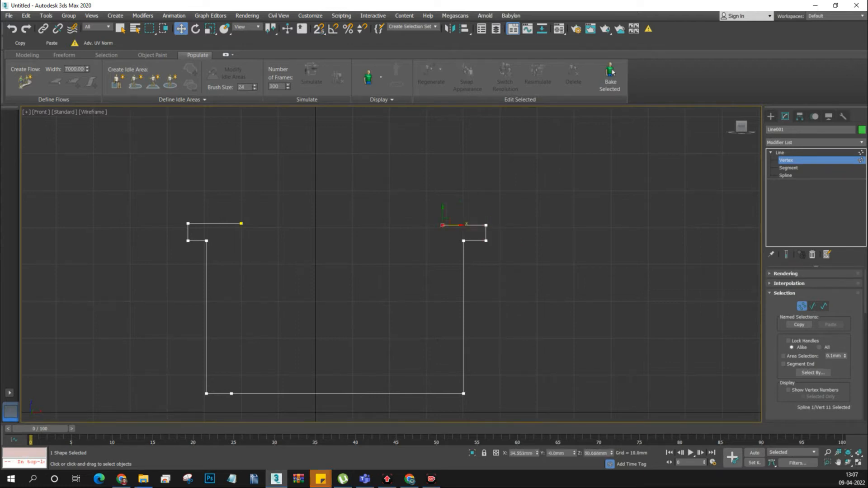
- Level the right top lip with the left one by snapping its two vertices to the left lip's height
{"action": "left_click_drag", "start_coordinate": [485, 251], "coordinate": [498, 236]}
{"action": "key", "text": "space"}
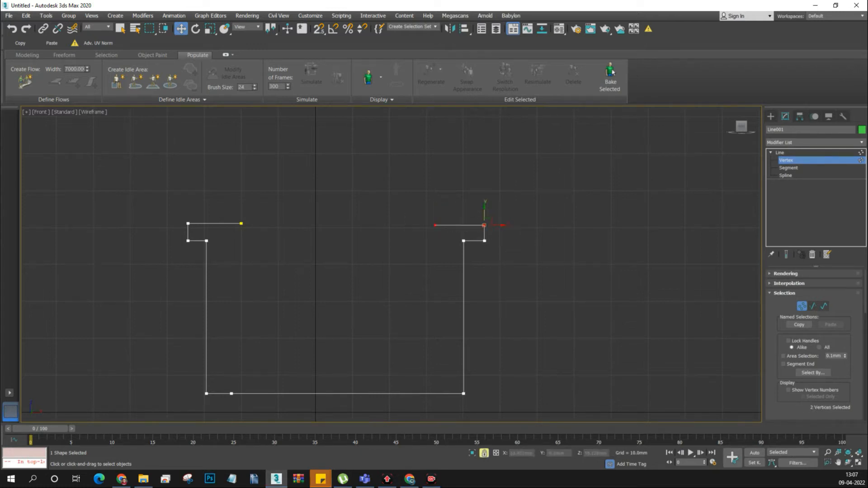
{"action": "key", "text": "s"}
{"action": "left_click_drag", "start_coordinate": [484, 222], "coordinate": [241, 223]}
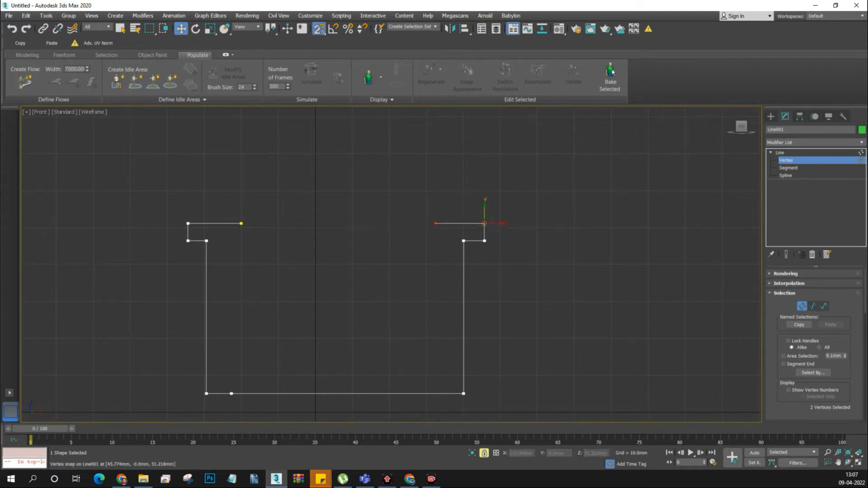
{"action": "key", "text": "space"}
- Move the left lip's end vertex outward so the left lip's length roughly matches the right one
{"action": "middle_click_drag", "start_coordinate": [241, 224], "coordinate": [260, 223]}
{"action": "left_click", "coordinate": [259, 222]}
{"action": "key", "text": "s"}
{"action": "left_click_drag", "start_coordinate": [271, 222], "coordinate": [265, 222]}
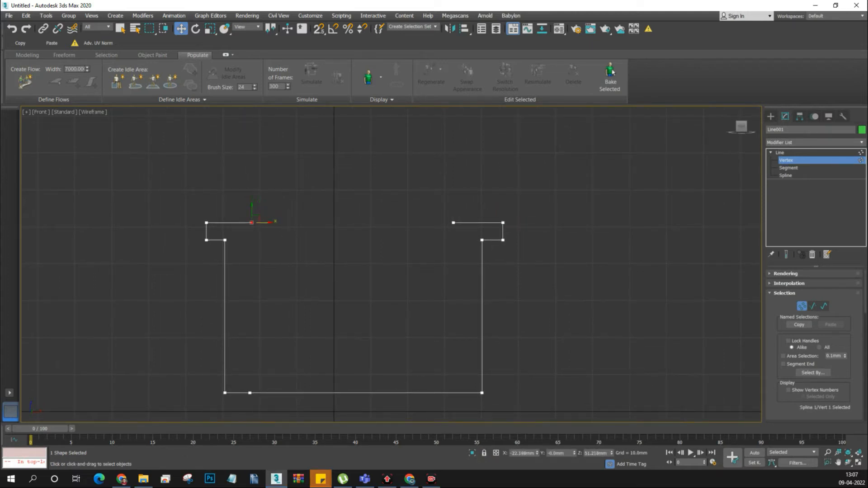
- Delete the extra vertex on the floor segment and snap the lower right corner vertically in line with the right wall's upper vertex
{"action": "left_click_drag", "start_coordinate": [294, 410], "coordinate": [294, 410]}
{"action": "key", "text": "Delete"}
{"action": "left_click", "coordinate": [482, 393]}
{"action": "key", "text": "space"}
{"action": "key", "text": "s"}
{"action": "left_click_drag", "start_coordinate": [483, 393], "coordinate": [482, 240]}
- Outline the whole spline inward by about 1.27 mm with vertex snapping turned off
{"action": "key", "text": "3"}
{"action": "middle_click_drag", "start_coordinate": [538, 286], "coordinate": [552, 261]}
{"action": "left_click_drag", "start_coordinate": [560, 259], "coordinate": [474, 308]}
{"action": "scroll", "coordinate": [814, 343], "scroll_direction": "down", "scroll_amount": 3}
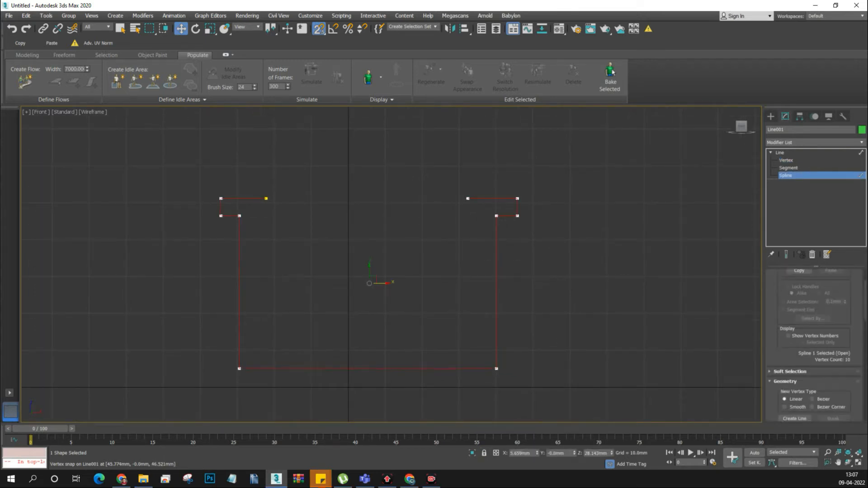
{"action": "scroll", "coordinate": [814, 344], "scroll_direction": "down", "scroll_amount": 5}
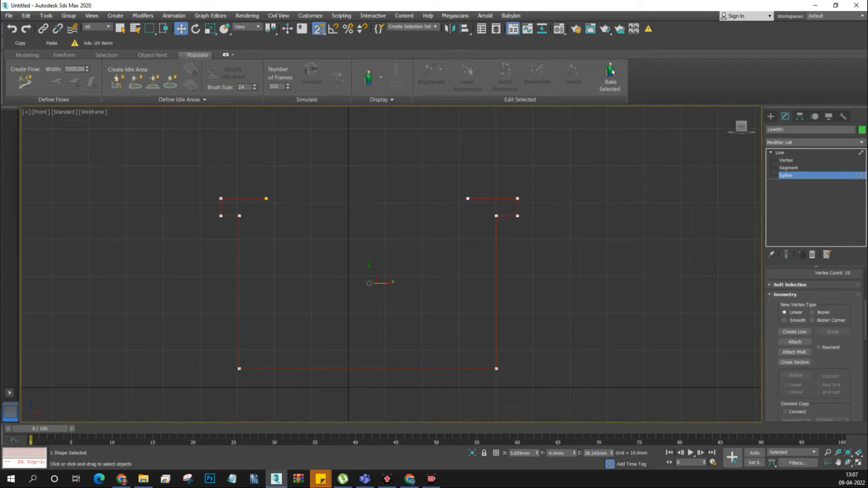
{"action": "left_click", "coordinate": [794, 413]}
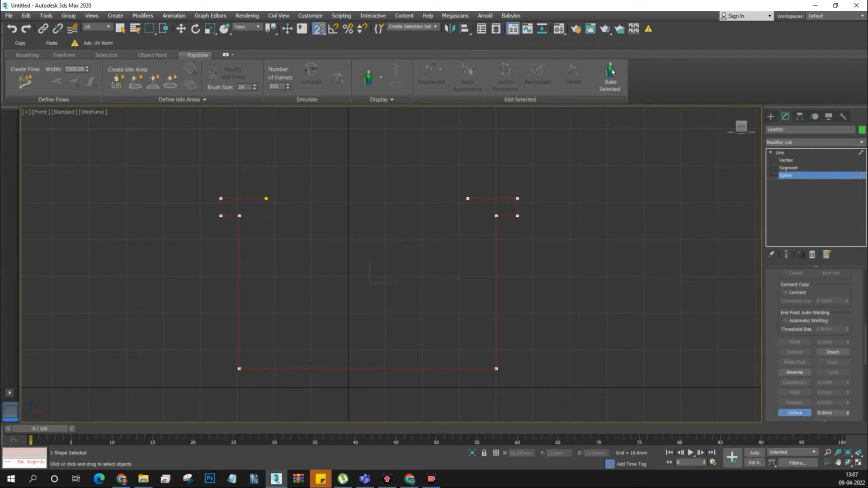
{"action": "left_click_drag", "start_coordinate": [468, 369], "coordinate": [468, 407]}
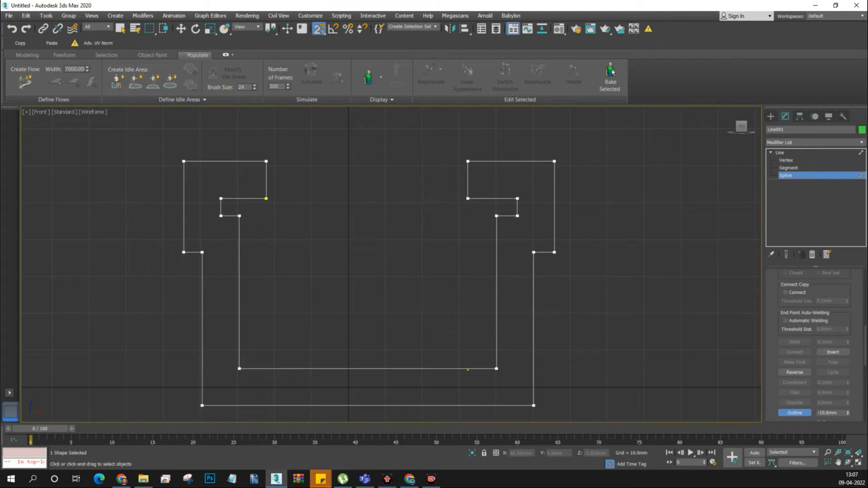
{"action": "key", "text": "ctrl+z"}
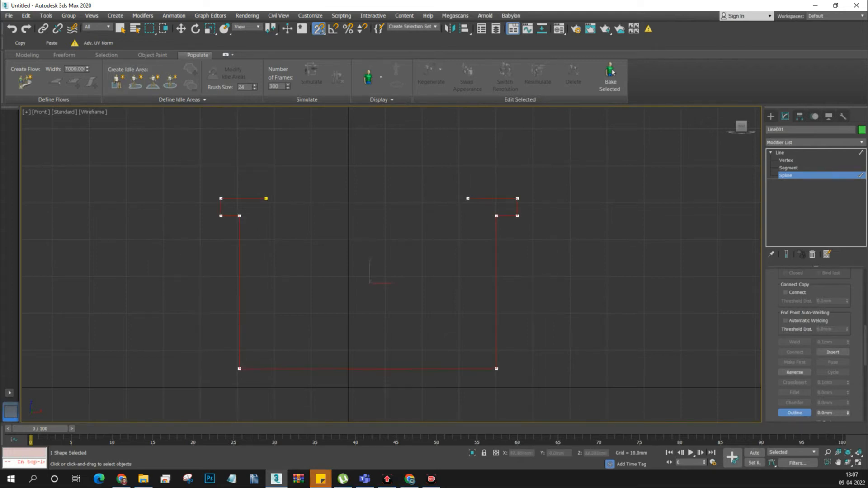
{"action": "key", "text": "s"}
{"action": "left_click_drag", "start_coordinate": [445, 369], "coordinate": [443, 364]}
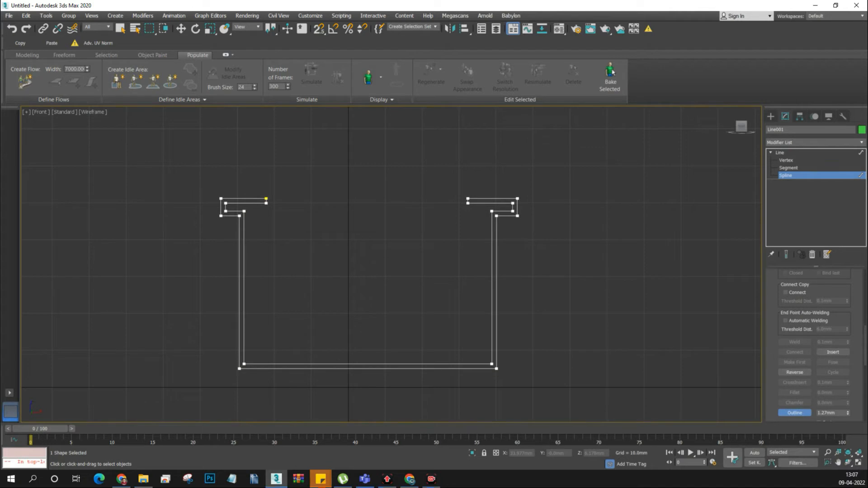
{"action": "left_click", "coordinate": [181, 28]}
- Delete the left lip's two end vertices and the inner step vertices, raising the top of the inner left wall
{"action": "scroll", "coordinate": [216, 180], "scroll_direction": "up", "scroll_amount": 3}
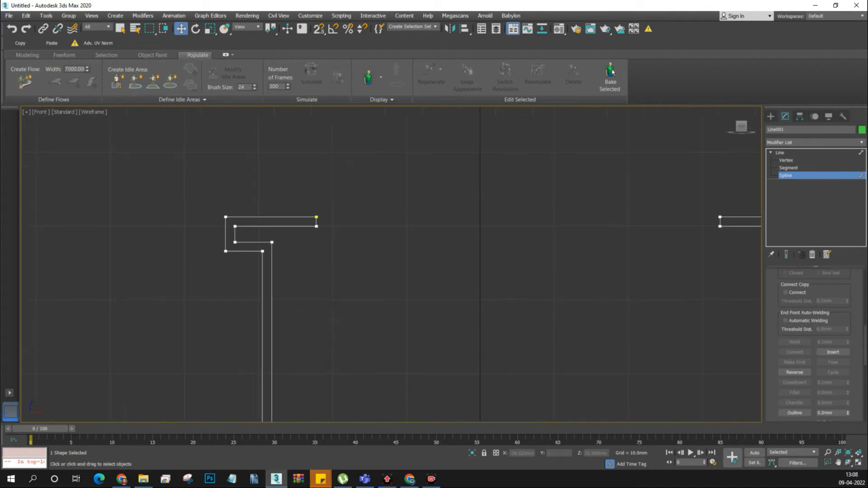
{"action": "left_click", "coordinate": [786, 160]}
{"action": "left_click_drag", "start_coordinate": [331, 185], "coordinate": [307, 236]}
{"action": "key", "text": "Delete"}
{"action": "scroll", "coordinate": [216, 217], "scroll_direction": "up", "scroll_amount": 3}
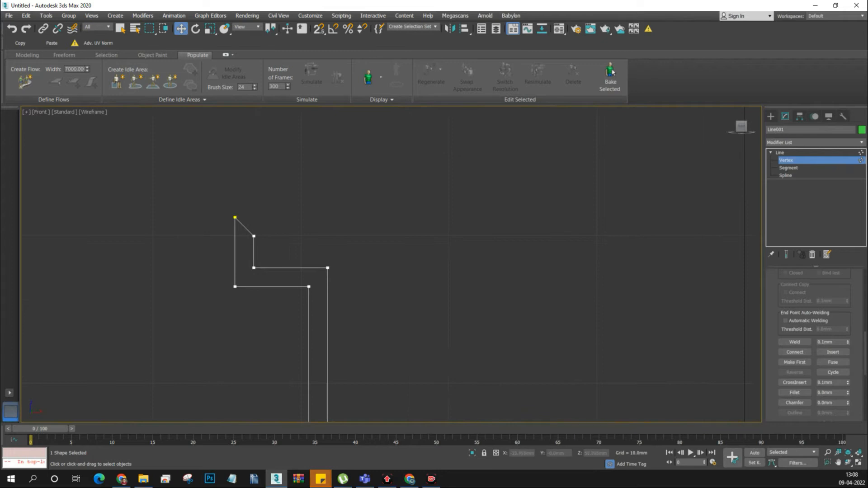
{"action": "left_click", "coordinate": [254, 267]}
{"action": "key", "text": "Delete"}
{"action": "left_click_drag", "start_coordinate": [327, 268], "coordinate": [327, 228]}
{"action": "left_click", "coordinate": [254, 237]}
{"action": "key", "text": "Delete"}
- Snap the inner left wall's top vertex level with the outer top corner of the left step
{"action": "left_click", "coordinate": [327, 227]}
{"action": "key", "text": "alt+space"}
{"action": "key", "text": "Escape"}
{"action": "key", "text": "space"}
{"action": "key", "text": "s"}
{"action": "left_click_drag", "start_coordinate": [327, 227], "coordinate": [235, 218]}
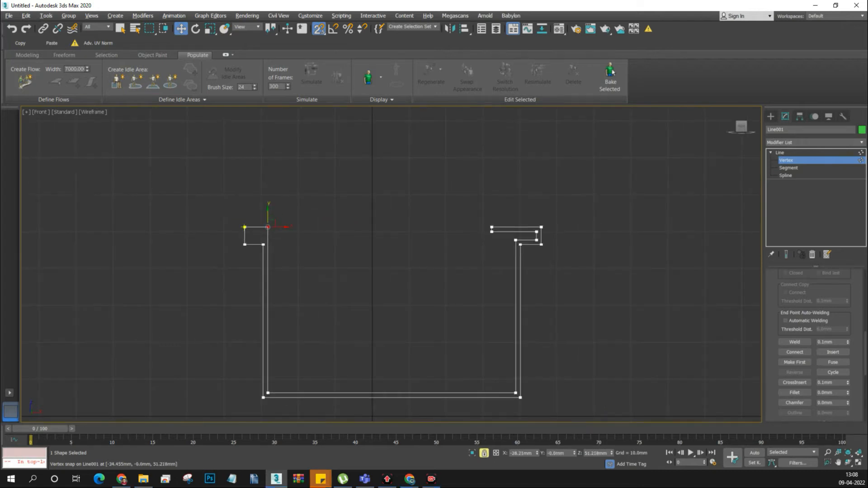
- Thicken the left wall by moving its upper and lower inner vertices inward together
{"action": "middle_click_drag", "start_coordinate": [276, 251], "coordinate": [288, 224]}
{"action": "key", "text": "space"}
{"action": "left_click_drag", "start_coordinate": [297, 183], "coordinate": [280, 367]}
{"action": "key", "text": "s"}
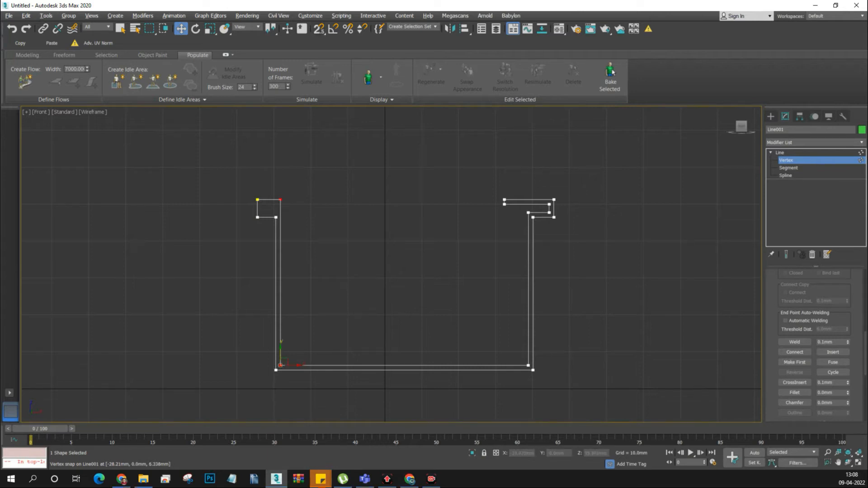
{"action": "left_click_drag", "start_coordinate": [295, 365], "coordinate": [310, 365]}
{"action": "scroll", "coordinate": [566, 187], "scroll_direction": "up", "scroll_amount": 3}
{"action": "scroll", "coordinate": [499, 223], "scroll_direction": "down", "scroll_amount": 3}
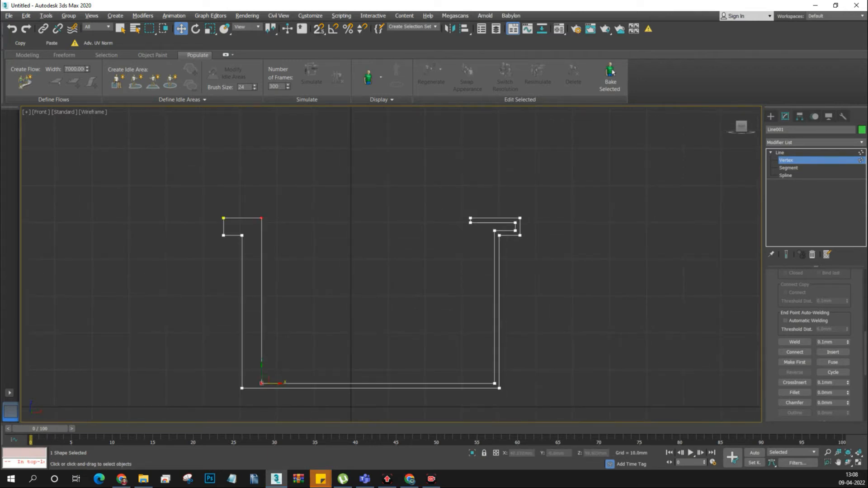
- Delete the right lip's two end vertices and the inner vertices of the right step, keeping the inner wall's top vertex
{"action": "scroll", "coordinate": [433, 196], "scroll_direction": "up", "scroll_amount": 2}
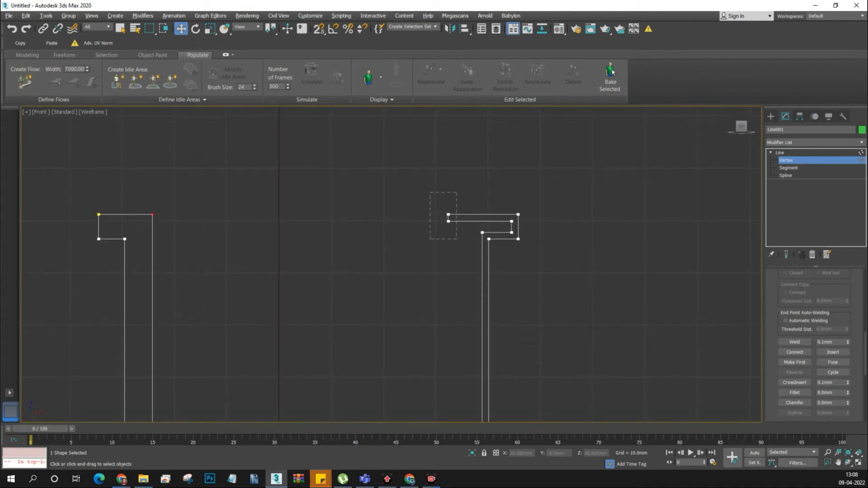
{"action": "key", "text": "Delete"}
{"action": "key", "text": "Delete"}
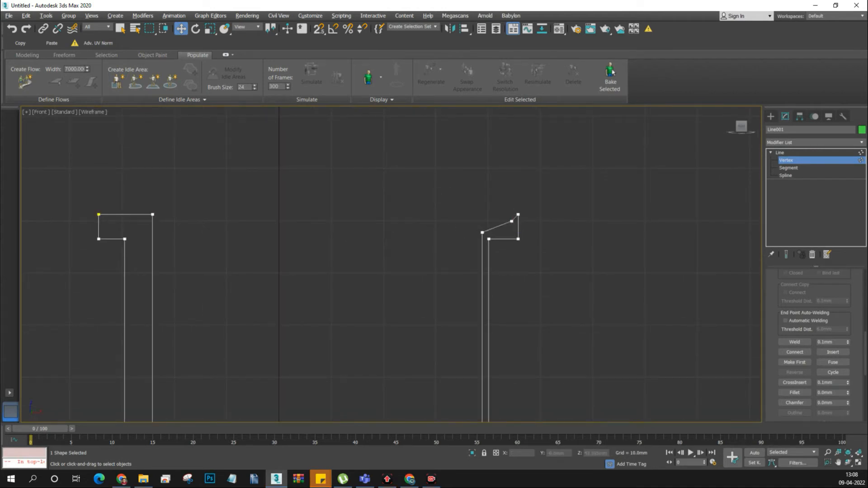
{"action": "left_click", "coordinate": [512, 221]}
{"action": "key", "text": "Delete"}
- Raise the inner right wall's top vertex to the height of the right step's top edge
{"action": "left_click", "coordinate": [482, 232]}
{"action": "key", "text": "space"}
{"action": "left_click_drag", "start_coordinate": [482, 221], "coordinate": [465, 210]}
{"action": "key", "text": "ctrl+z"}
{"action": "scroll", "coordinate": [491, 211], "scroll_direction": "up", "scroll_amount": 5}
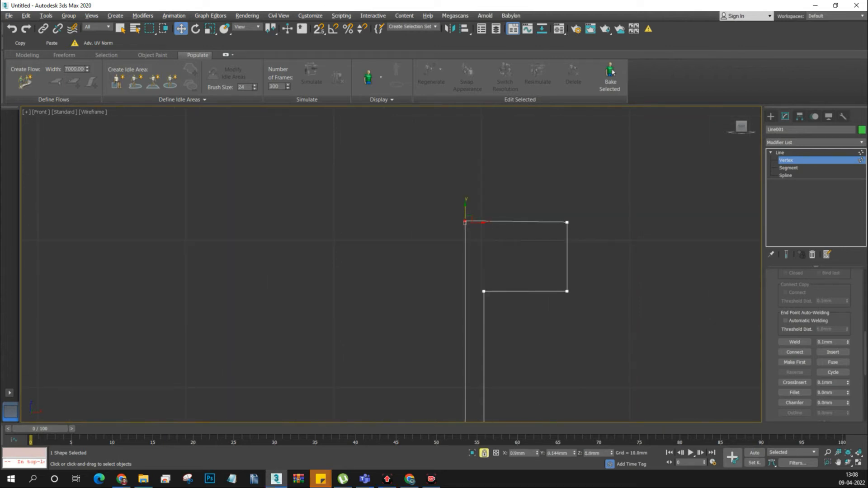
{"action": "scroll", "coordinate": [474, 214], "scroll_direction": "down", "scroll_amount": 5}
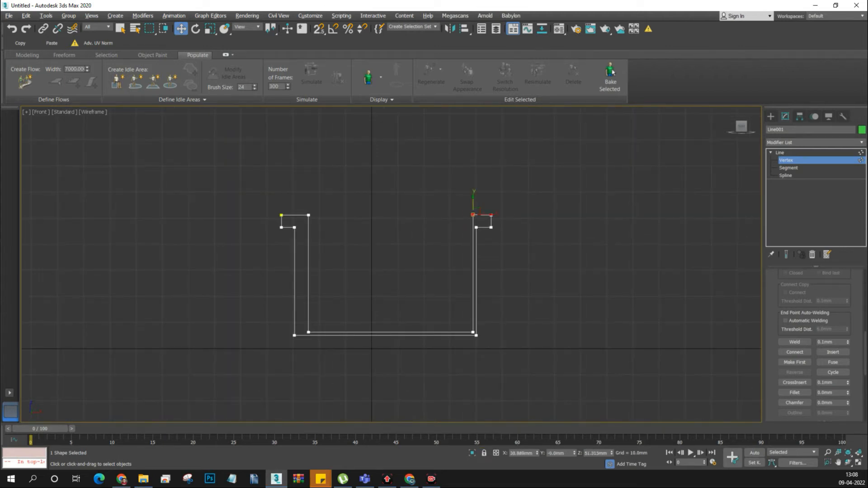
- Thicken the right wall and the floor by moving the wall's inner vertices inward and the inner floor vertices upward
{"action": "left_click", "coordinate": [473, 333], "text": "ctrl"}
{"action": "left_click_drag", "start_coordinate": [486, 332], "coordinate": [475, 332]}
{"action": "left_click_drag", "start_coordinate": [302, 347], "coordinate": [302, 347]}
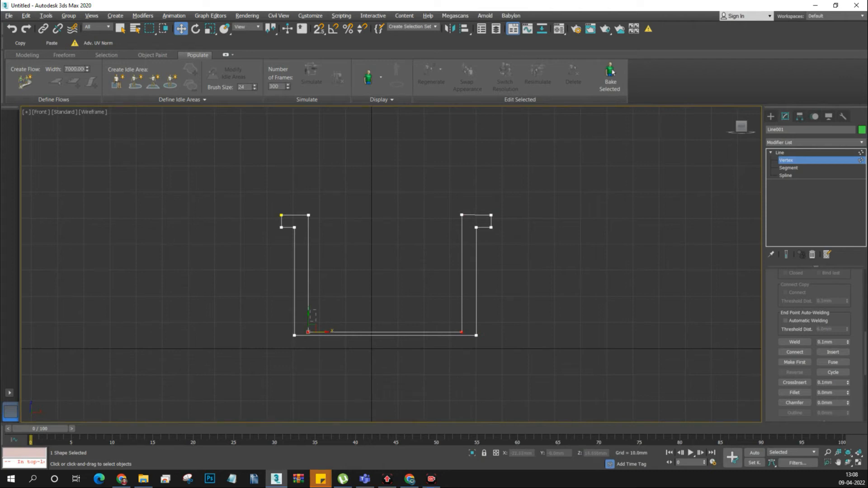
{"action": "left_click", "coordinate": [461, 332]}
{"action": "left_click_drag", "start_coordinate": [462, 325], "coordinate": [461, 310]}
{"action": "left_click_drag", "start_coordinate": [448, 190], "coordinate": [454, 210]}
{"action": "left_click_drag", "start_coordinate": [465, 320], "coordinate": [466, 320]}
{"action": "left_click_drag", "start_coordinate": [474, 215], "coordinate": [471, 215]}
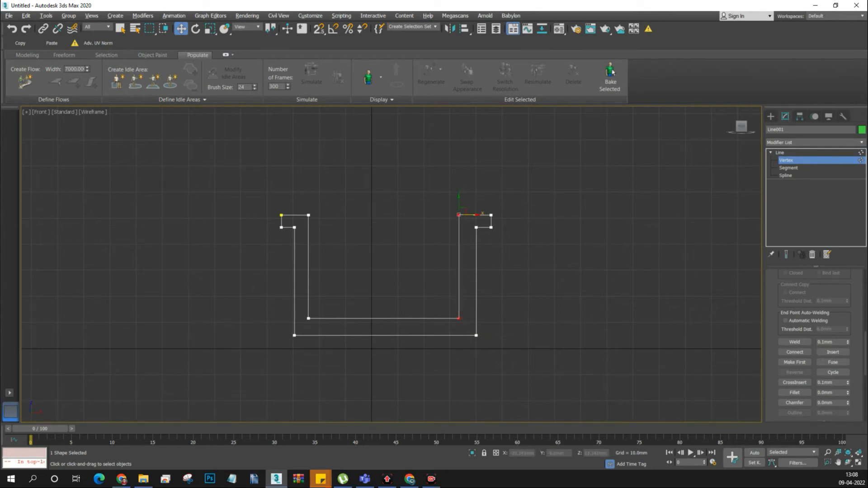
- Lower all upper step vertices of the profile and spread its left and right sides outward into a wide, shallow channel
{"action": "left_click_drag", "start_coordinate": [260, 182], "coordinate": [520, 260]}
{"action": "left_click_drag", "start_coordinate": [283, 198], "coordinate": [283, 237]}
{"action": "left_click_drag", "start_coordinate": [181, 206], "coordinate": [437, 394]}
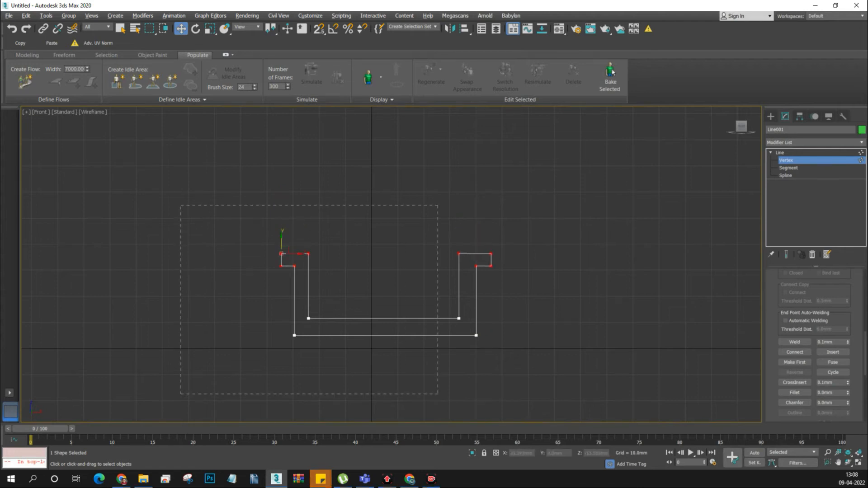
{"action": "left_click_drag", "start_coordinate": [370, 390], "coordinate": [371, 390]}
{"action": "left_click_drag", "start_coordinate": [324, 318], "coordinate": [228, 318]}
{"action": "left_click_drag", "start_coordinate": [418, 217], "coordinate": [538, 377]}
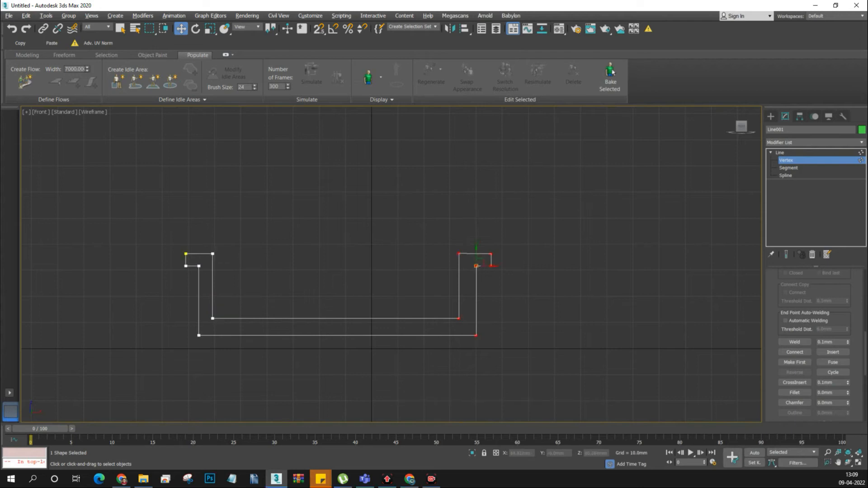
{"action": "left_click", "coordinate": [491, 266]}
{"action": "left_click_drag", "start_coordinate": [498, 265], "coordinate": [523, 266]}
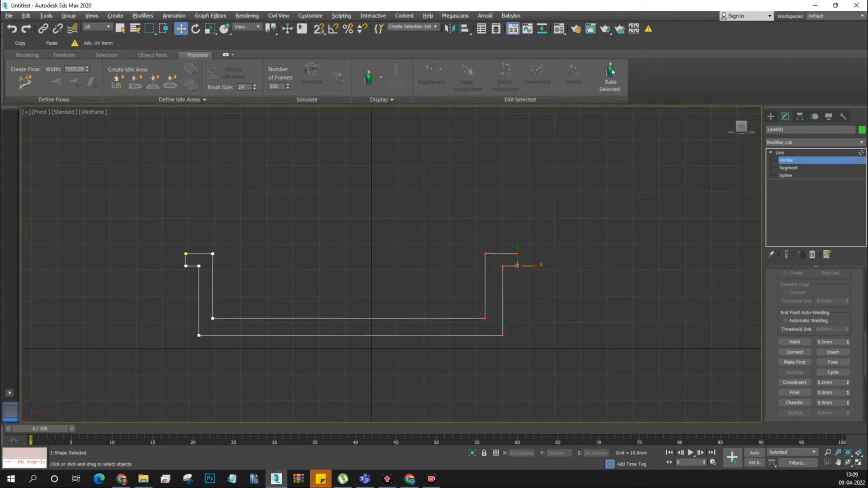
{"action": "key", "text": "1"}
- Draw an open, smoothly winding four-point line in the Top view, starting just below the origin and running upward along the Y axis
{"action": "scroll", "coordinate": [479, 259], "scroll_direction": "down", "scroll_amount": 6}
{"action": "middle_click_drag", "start_coordinate": [480, 260], "coordinate": [499, 279], "text": "alt"}
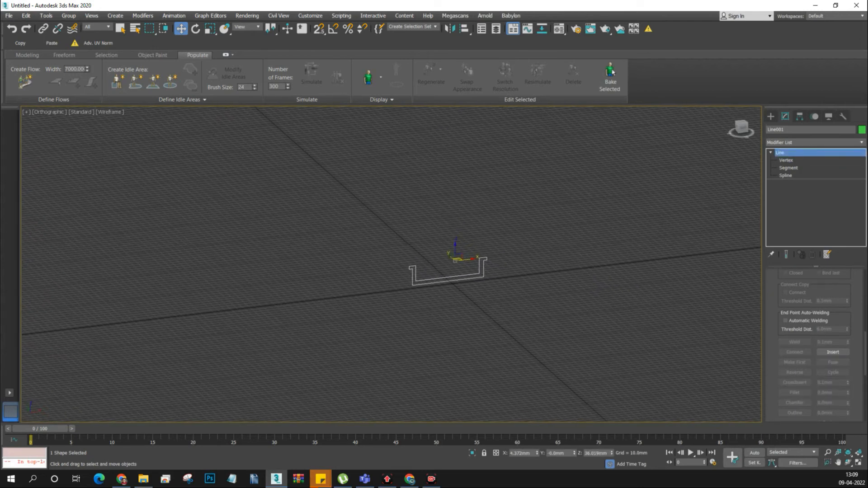
{"action": "key", "text": "t"}
{"action": "key", "text": "z"}
{"action": "scroll", "coordinate": [417, 285], "scroll_direction": "down", "scroll_amount": 10}
{"action": "left_click", "coordinate": [771, 117]}
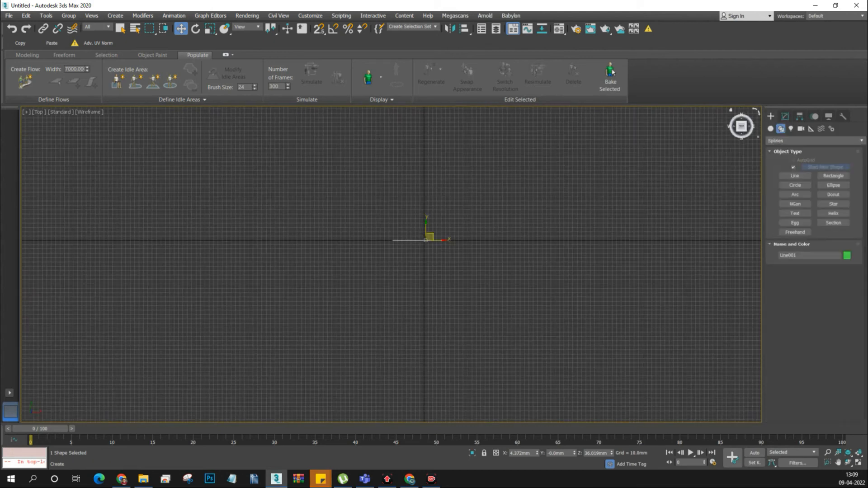
{"action": "left_click", "coordinate": [795, 176]}
{"action": "left_click", "coordinate": [423, 316]}
{"action": "scroll", "coordinate": [392, 308], "scroll_direction": "down", "scroll_amount": 5}
{"action": "left_click_drag", "start_coordinate": [403, 246], "coordinate": [409, 219]}
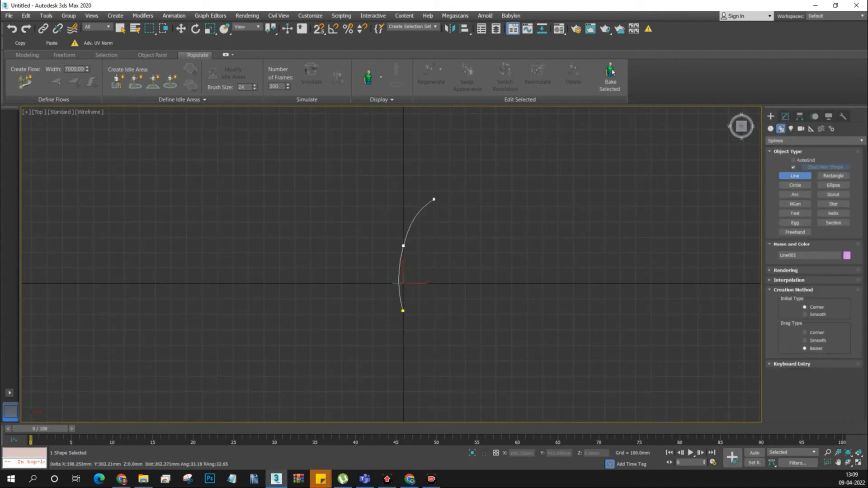
{"action": "scroll", "coordinate": [429, 216], "scroll_direction": "down", "scroll_amount": 3}
{"action": "left_click_drag", "start_coordinate": [431, 181], "coordinate": [415, 107]}
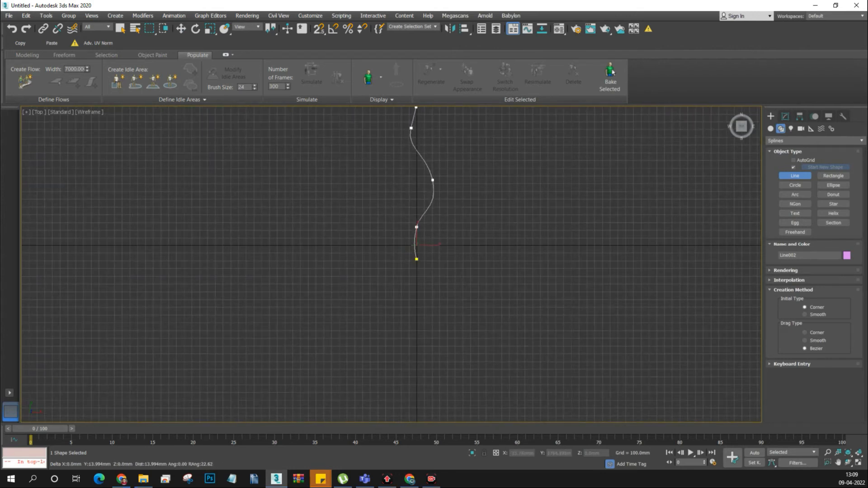
{"action": "right_click", "coordinate": [441, 119]}
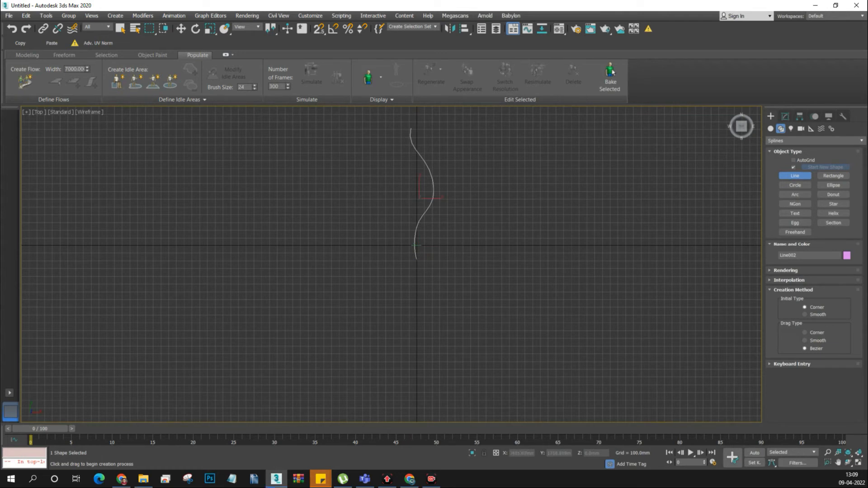
{"action": "key", "text": "w"}
{"action": "middle_click_drag", "start_coordinate": [428, 247], "coordinate": [460, 195], "text": "alt"}
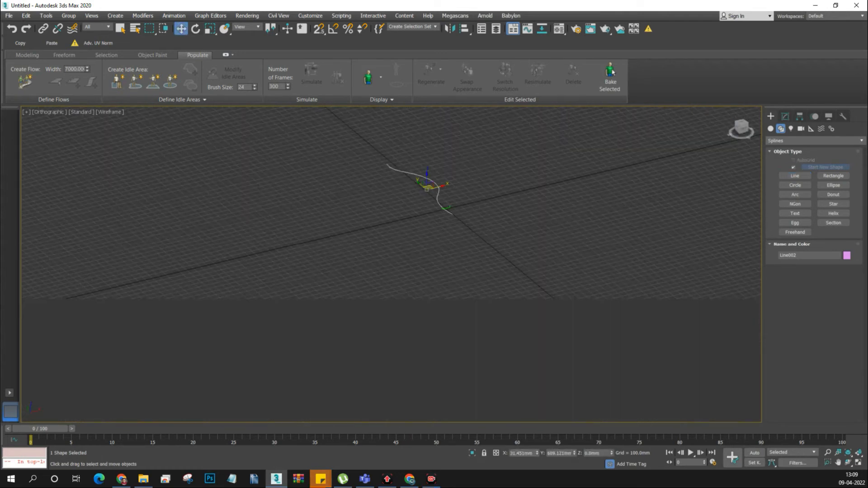
- Apply a Sweep modifier to the U-channel profile
{"action": "scroll", "coordinate": [461, 195], "scroll_direction": "up", "scroll_amount": 5}
{"action": "scroll", "coordinate": [392, 202], "scroll_direction": "up", "scroll_amount": 3}
{"action": "left_click_drag", "start_coordinate": [479, 225], "coordinate": [443, 252]}
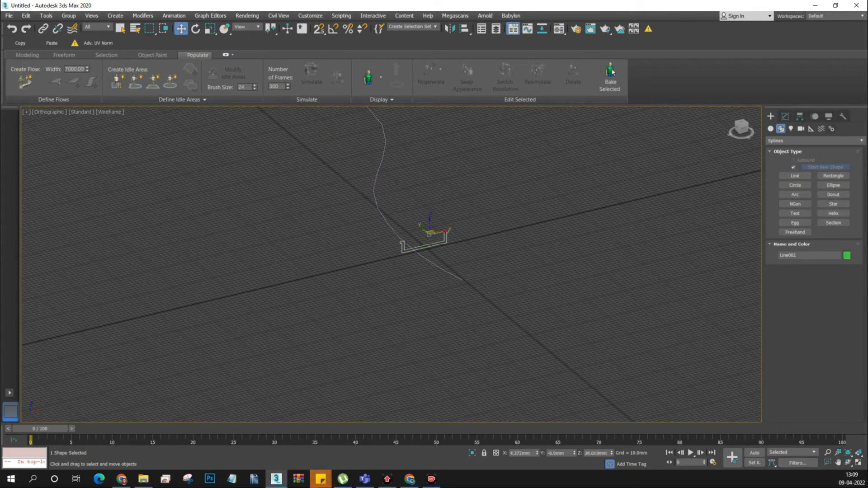
{"action": "left_click", "coordinate": [785, 117]}
{"action": "left_click", "coordinate": [814, 142]}
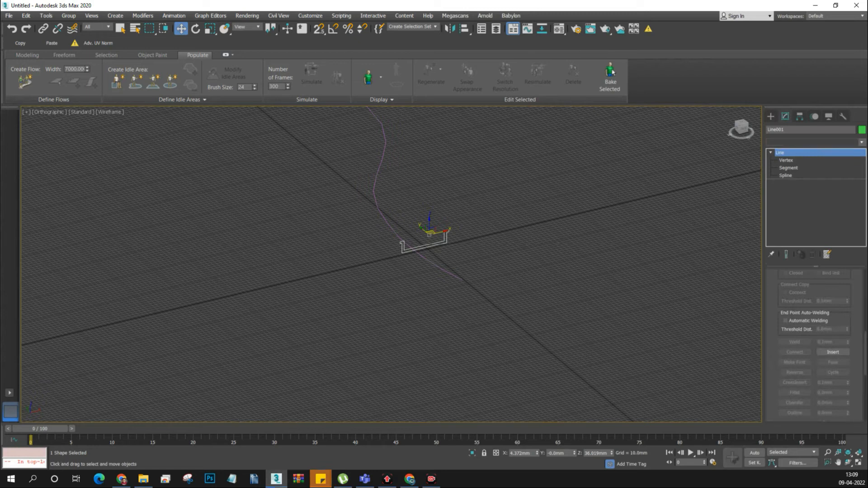
{"action": "type", "text": "sweep"}
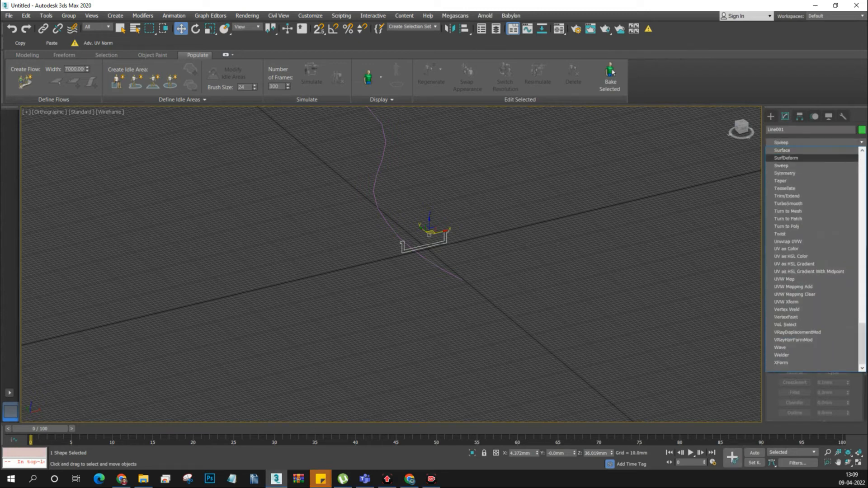
{"action": "key", "text": "Return"}
- Try the winding line as the custom section of the profile's sweep, and undo the sweep
{"action": "scroll", "coordinate": [814, 345], "scroll_direction": "up", "scroll_amount": 4}
{"action": "scroll", "coordinate": [814, 345], "scroll_direction": "down", "scroll_amount": 2}
{"action": "scroll", "coordinate": [814, 345], "scroll_direction": "up", "scroll_amount": 5}
{"action": "scroll", "coordinate": [814, 345], "scroll_direction": "down", "scroll_amount": 2}
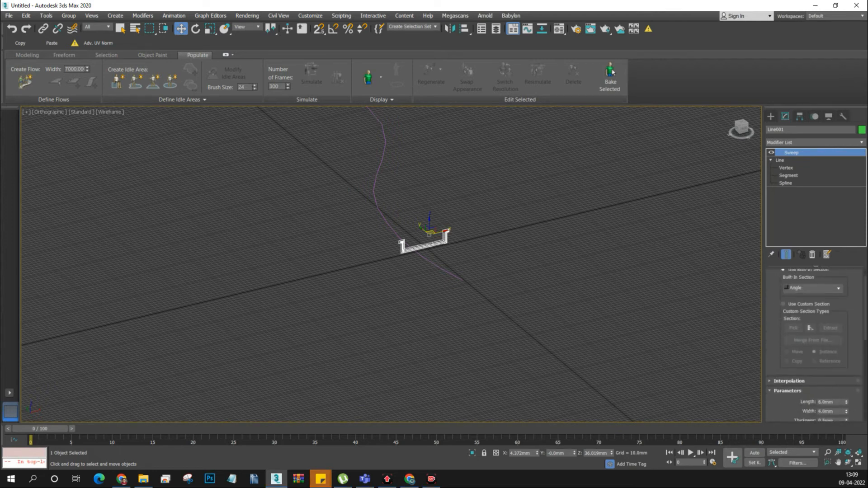
{"action": "left_click", "coordinate": [784, 304]}
{"action": "left_click", "coordinate": [793, 328]}
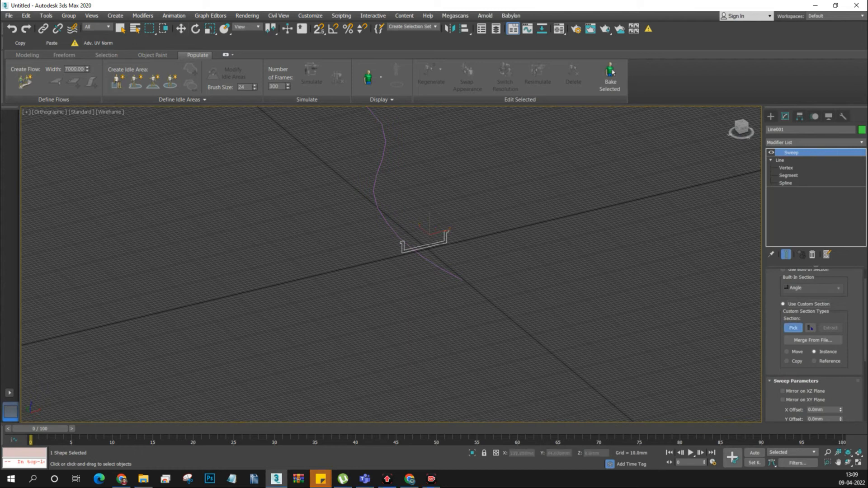
{"action": "left_click", "coordinate": [402, 247]}
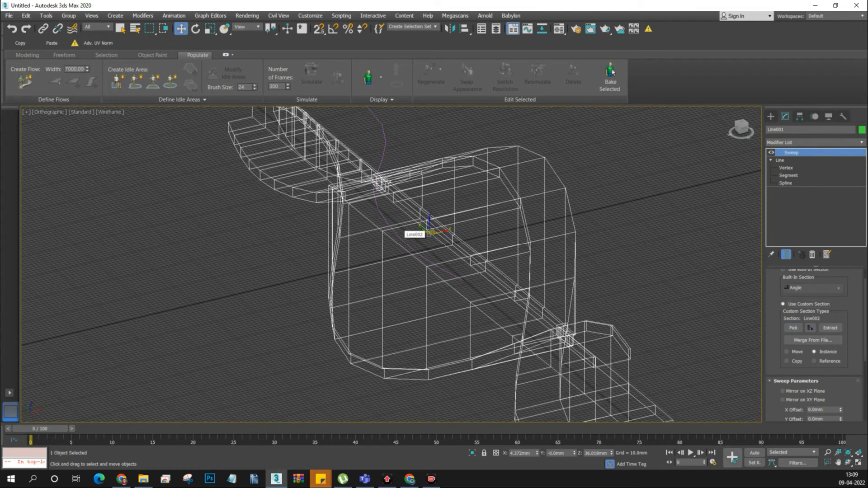
{"action": "key", "text": "ctrl+z"}
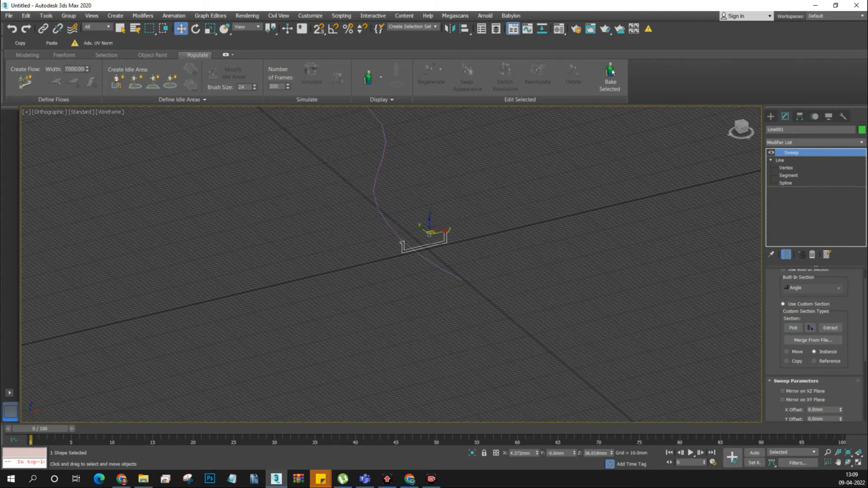
{"action": "key", "text": "ctrl+z"}
- Apply a Sweep modifier to the winding line with the U-channel profile as its custom section, and show the model shaded
{"action": "left_click", "coordinate": [814, 142]}
{"action": "type", "text": "sw"}
{"action": "key", "text": "Return"}
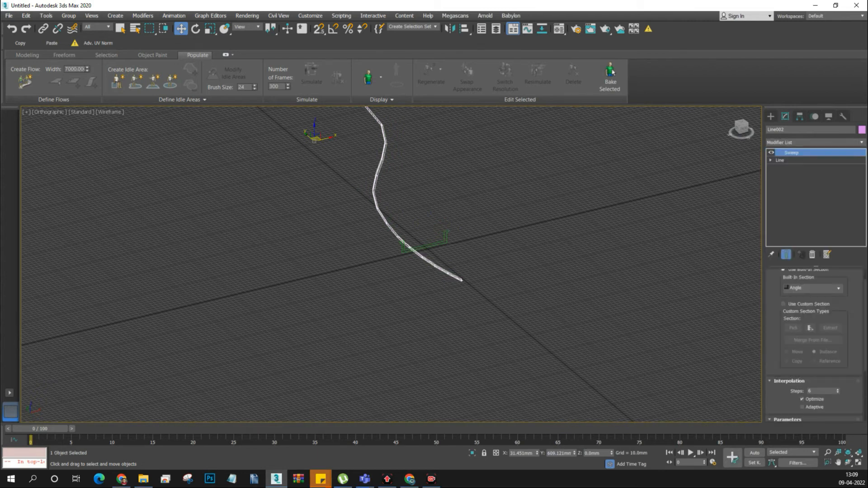
{"action": "left_click_drag", "start_coordinate": [447, 239], "coordinate": [443, 243]}
{"action": "right_click", "coordinate": [793, 151]}
{"action": "left_click", "coordinate": [796, 164]}
{"action": "left_click_drag", "start_coordinate": [441, 167], "coordinate": [363, 216]}
{"action": "left_click", "coordinate": [793, 346]}
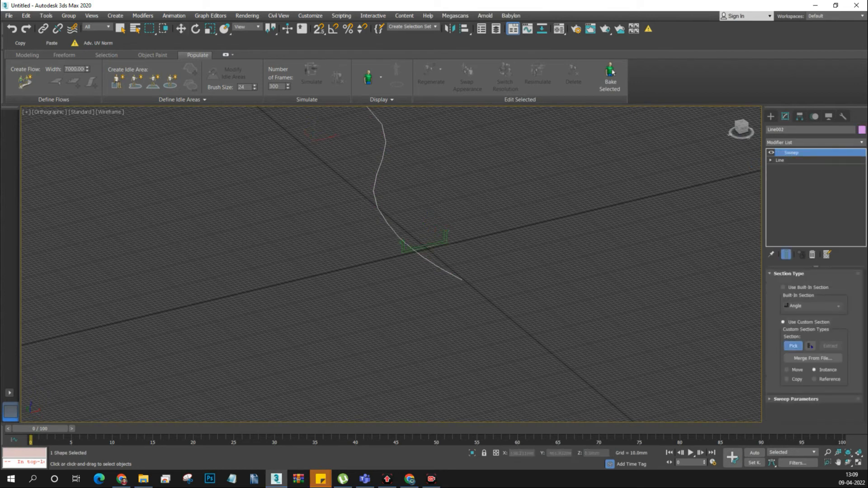
{"action": "left_click", "coordinate": [425, 245]}
{"action": "key", "text": "["}
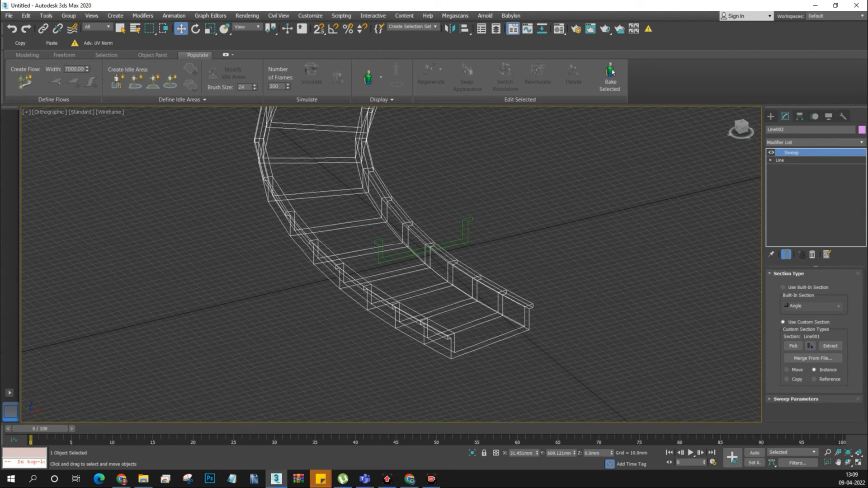
{"action": "key", "text": "F3"}
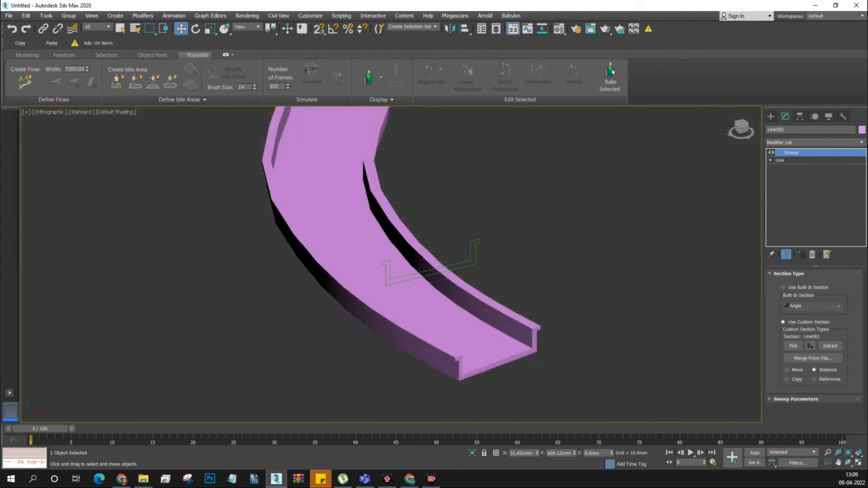
- Set the winding path line's interpolation to 30 steps and return to its Sweep modifier
{"action": "left_click", "coordinate": [780, 161]}
{"action": "left_click", "coordinate": [789, 283]}
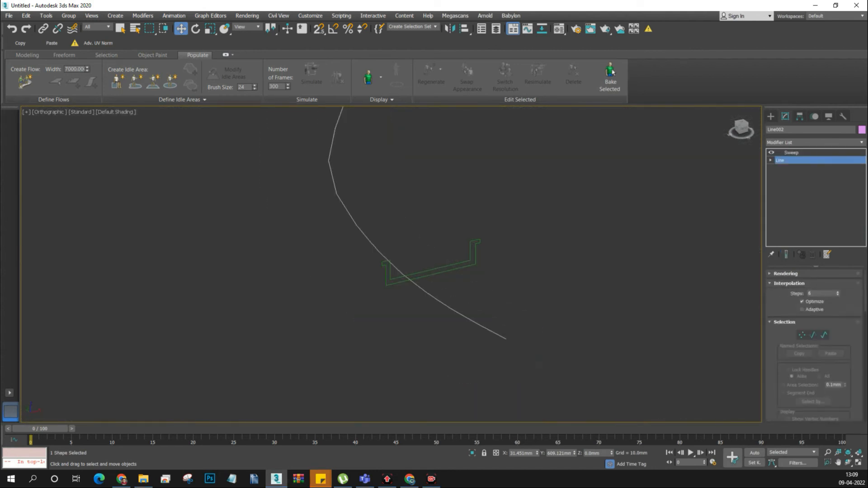
{"action": "type", "text": "30"}
{"action": "key", "text": "Return"}
{"action": "left_click", "coordinate": [791, 153]}
- Examine the swept channel's curve smoothness, edge density and open end from several angles
{"action": "middle_click_drag", "start_coordinate": [420, 225], "coordinate": [350, 282]}
{"action": "scroll", "coordinate": [420, 323], "scroll_direction": "down", "scroll_amount": 5}
{"action": "scroll", "coordinate": [351, 282], "scroll_direction": "up", "scroll_amount": 8}
{"action": "scroll", "coordinate": [351, 282], "scroll_direction": "down", "scroll_amount": 9}
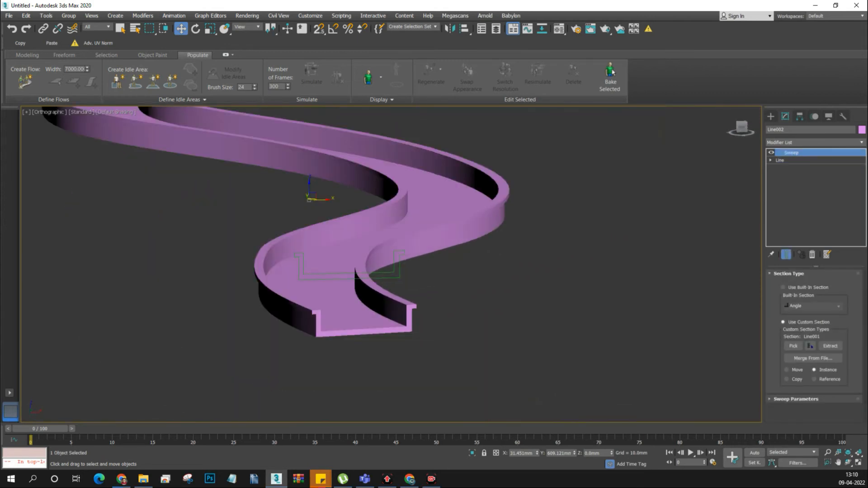
{"action": "mouse_move", "coordinate": [400, 265]}
{"action": "middle_mouse_down", "text": "alt"}
{"action": "mouse_move", "coordinate": [358, 280]}
{"action": "mouse_move", "coordinate": [394, 278]}
{"action": "mouse_move", "coordinate": [400, 269]}
{"action": "middle_mouse_up", "text": "alt"}
{"action": "scroll", "coordinate": [357, 279], "scroll_direction": "up", "scroll_amount": 6}
{"action": "scroll", "coordinate": [446, 355], "scroll_direction": "up", "scroll_amount": 4}
{"action": "key", "text": "F4"}
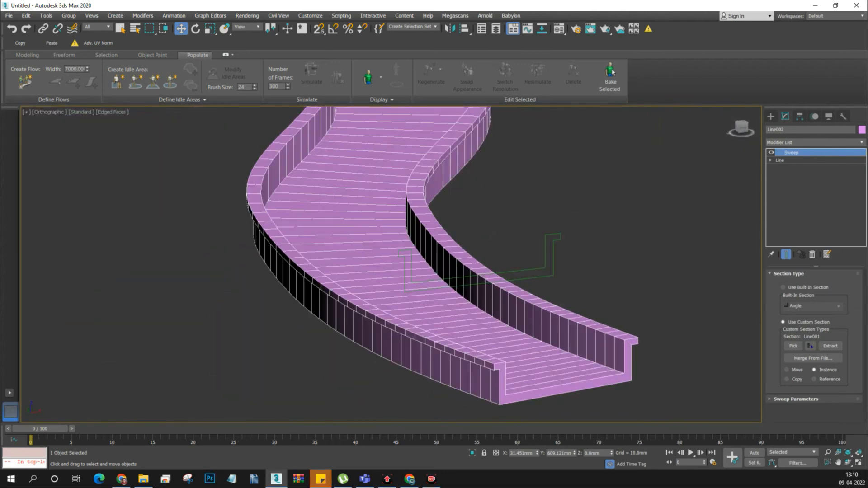
{"action": "key", "text": "F4"}
{"action": "scroll", "coordinate": [429, 319], "scroll_direction": "down", "scroll_amount": 2}
{"action": "scroll", "coordinate": [451, 316], "scroll_direction": "down", "scroll_amount": 4}
{"action": "middle_click_drag", "start_coordinate": [451, 316], "coordinate": [310, 218], "text": "alt"}
{"action": "scroll", "coordinate": [309, 218], "scroll_direction": "up", "scroll_amount": 6}
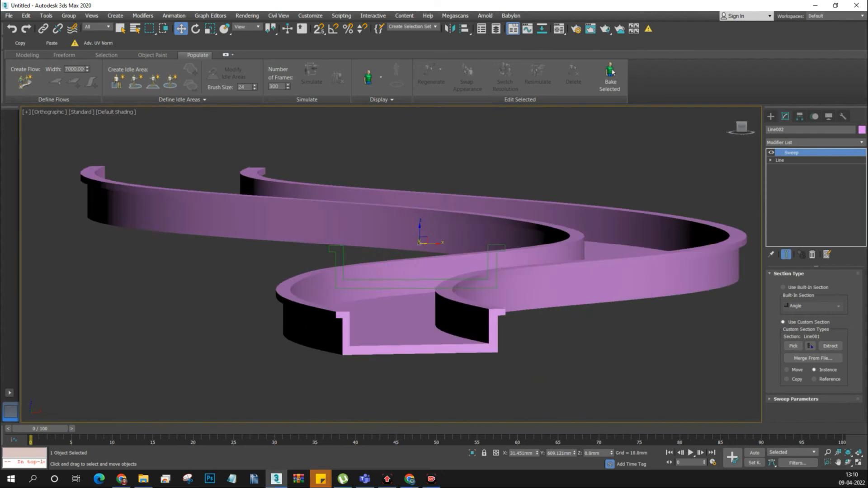
{"action": "scroll", "coordinate": [383, 326], "scroll_direction": "up", "scroll_amount": 3}
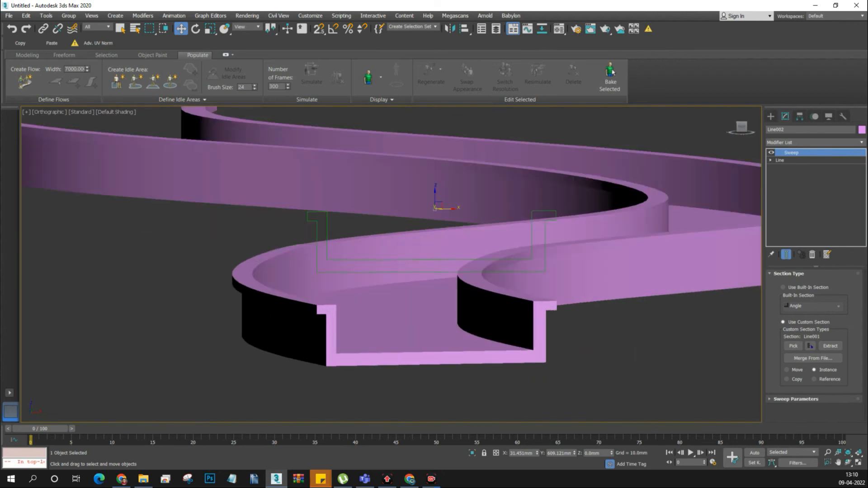
- Fillet the two outer bottom corner vertices of the U-channel profile by about 10.31 mm in the Front view
{"action": "key", "text": "F4"}
{"action": "left_click", "coordinate": [327, 235]}
{"action": "key", "text": "f"}
{"action": "key", "text": "z"}
{"action": "middle_click_drag", "start_coordinate": [371, 236], "coordinate": [398, 199]}
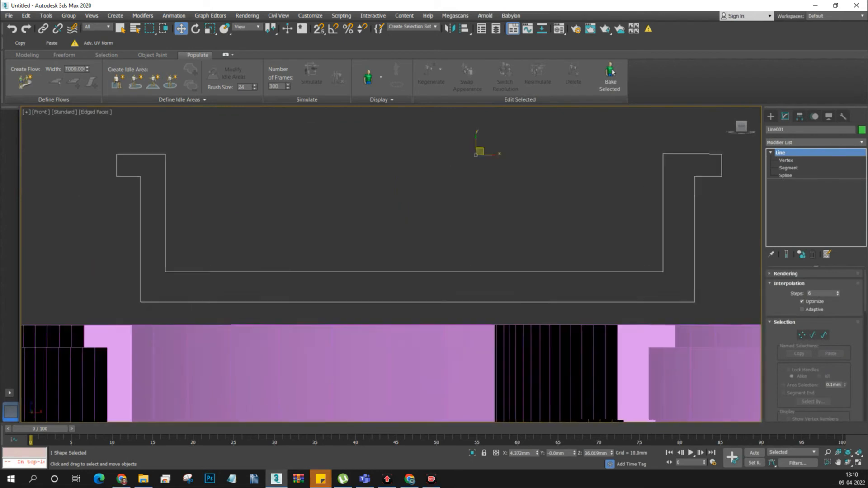
{"action": "scroll", "coordinate": [394, 168], "scroll_direction": "down", "scroll_amount": 6}
{"action": "key", "text": "1"}
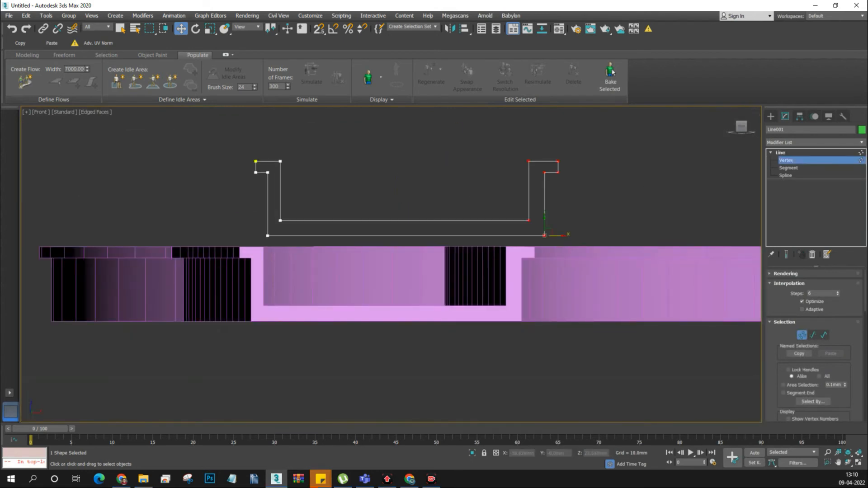
{"action": "left_click_drag", "start_coordinate": [253, 227], "coordinate": [561, 250]}
{"action": "scroll", "coordinate": [794, 365], "scroll_direction": "down", "scroll_amount": 14}
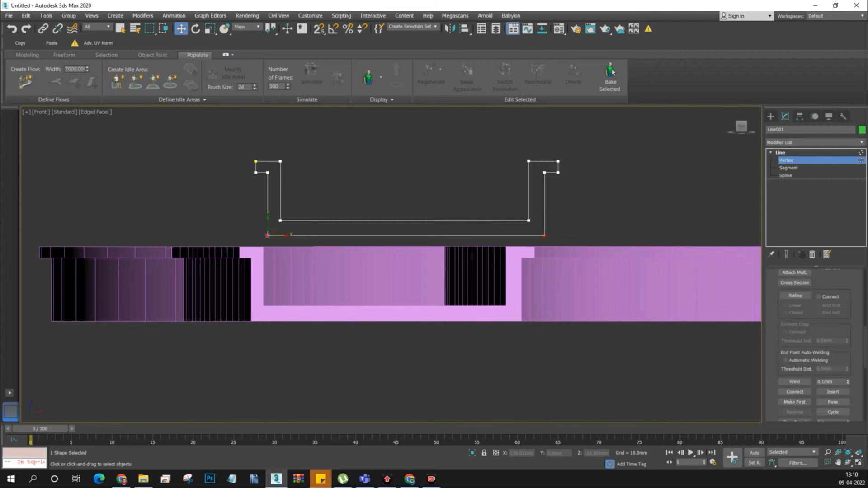
{"action": "left_click", "coordinate": [794, 378]}
{"action": "left_click_drag", "start_coordinate": [544, 235], "coordinate": [545, 215]}
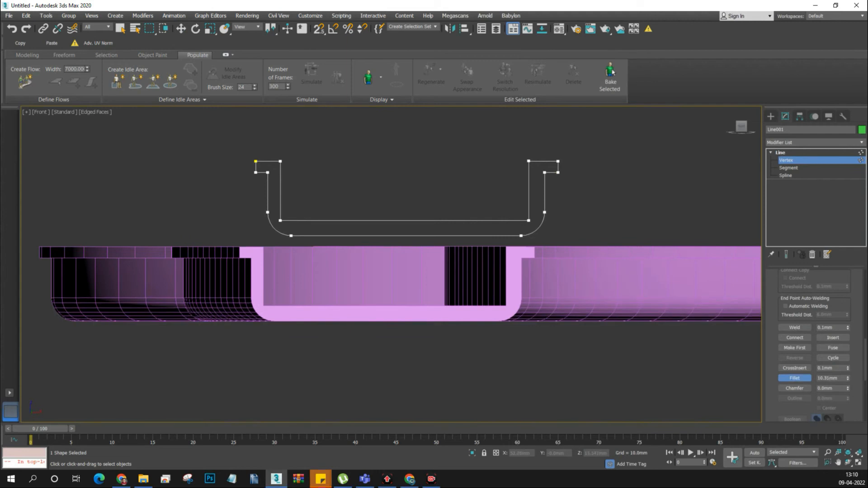
- Turn off the edged faces display and leave the profile's vertex editing
{"action": "scroll", "coordinate": [545, 216], "scroll_direction": "down", "scroll_amount": 6}
{"action": "middle_click_drag", "start_coordinate": [544, 217], "coordinate": [584, 233], "text": "alt"}
{"action": "scroll", "coordinate": [553, 230], "scroll_direction": "up", "scroll_amount": 6}
{"action": "key", "text": "F4"}
{"action": "scroll", "coordinate": [530, 259], "scroll_direction": "down", "scroll_amount": 6}
{"action": "left_click", "coordinate": [785, 160]}
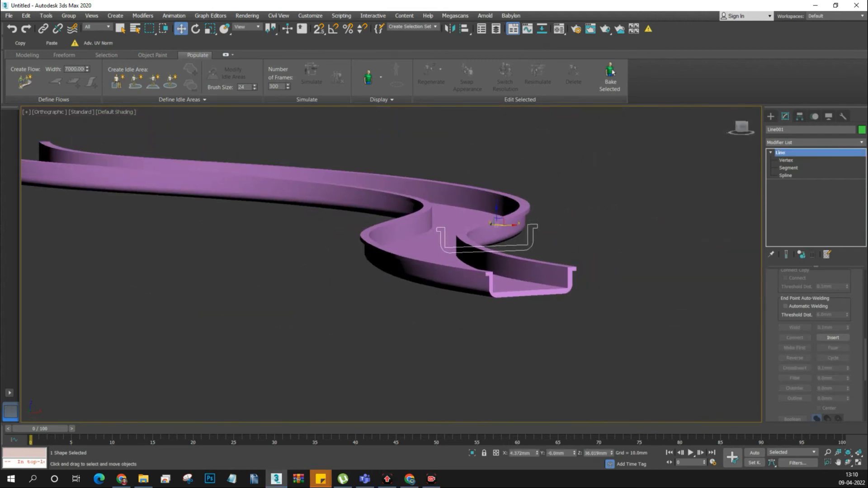
- Draw a support line in the Front view from the channel's underside: short vertical, diagonal inward, and a vertical about 100 mm long downward
{"action": "key", "text": "f"}
{"action": "scroll", "coordinate": [367, 190], "scroll_direction": "up", "scroll_amount": 5}
{"action": "scroll", "coordinate": [352, 226], "scroll_direction": "down", "scroll_amount": 7}
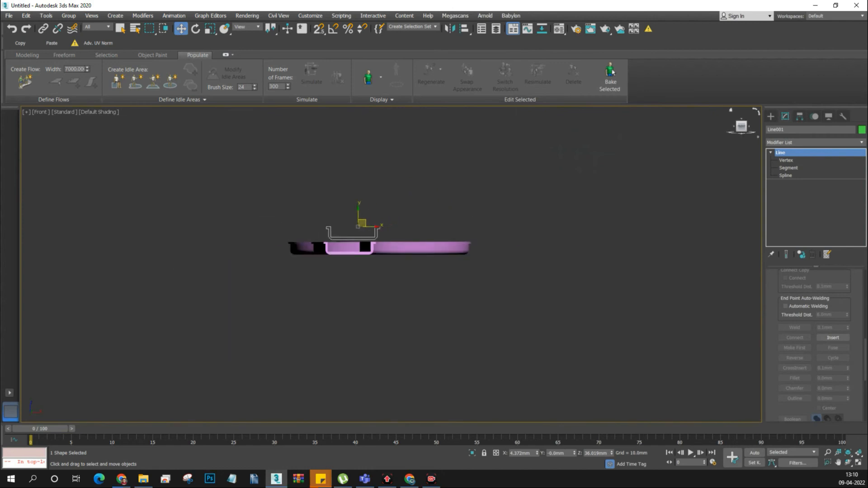
{"action": "left_click", "coordinate": [771, 116]}
{"action": "left_click", "coordinate": [795, 176]}
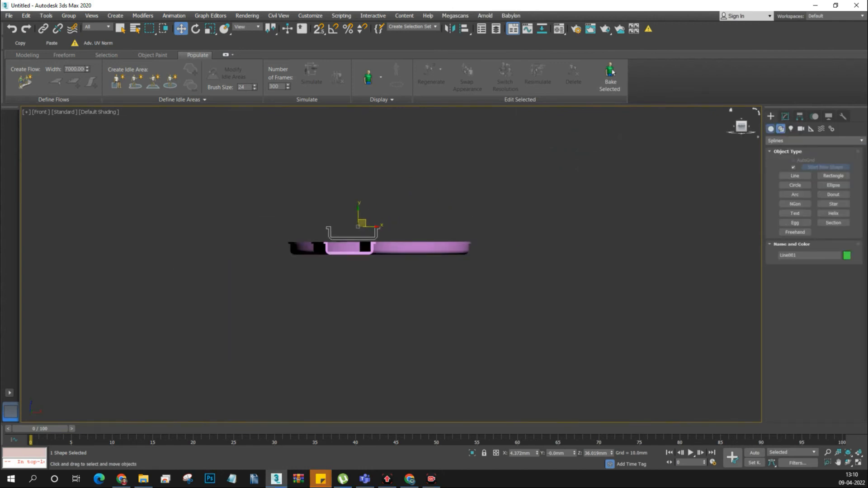
{"action": "left_click", "coordinate": [771, 128]}
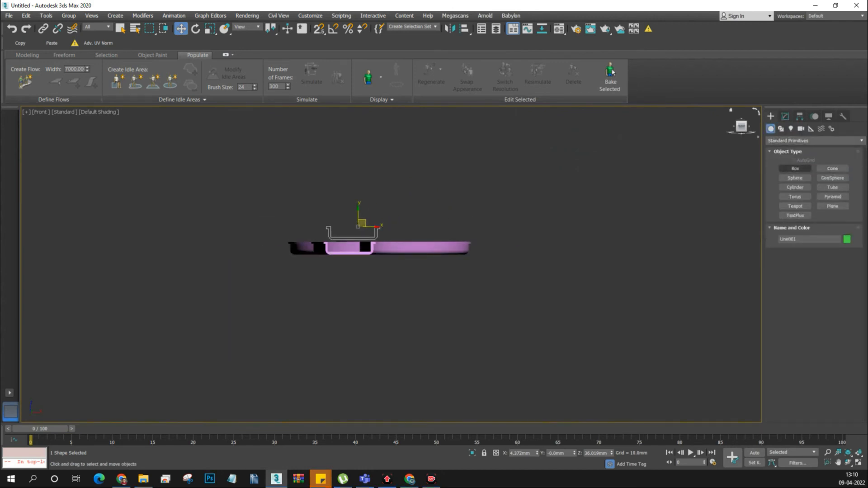
{"action": "left_click", "coordinate": [781, 129]}
{"action": "left_click", "coordinate": [795, 176]}
{"action": "scroll", "coordinate": [302, 318], "scroll_direction": "up", "scroll_amount": 4}
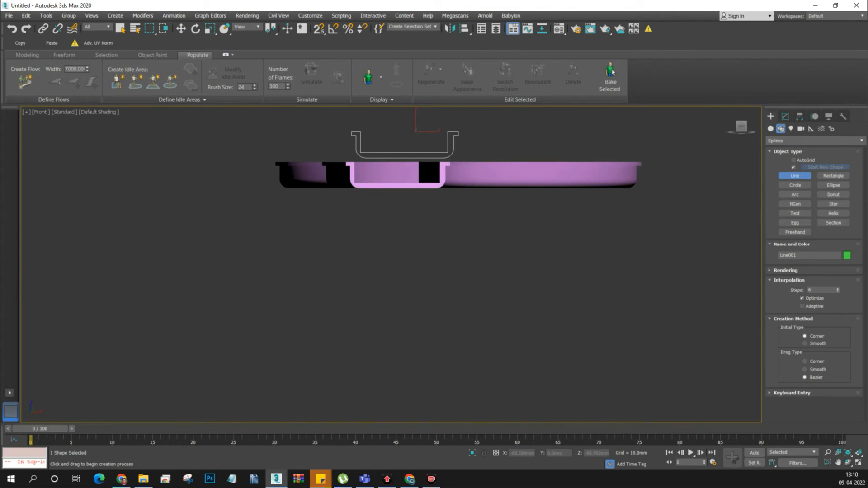
{"action": "scroll", "coordinate": [367, 199], "scroll_direction": "up", "scroll_amount": 4}
{"action": "left_click", "coordinate": [380, 180]}
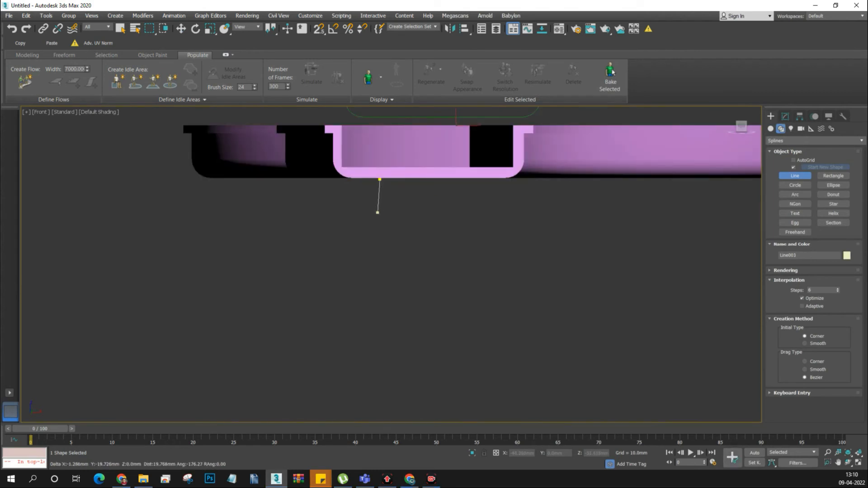
{"action": "left_click", "coordinate": [380, 230]}
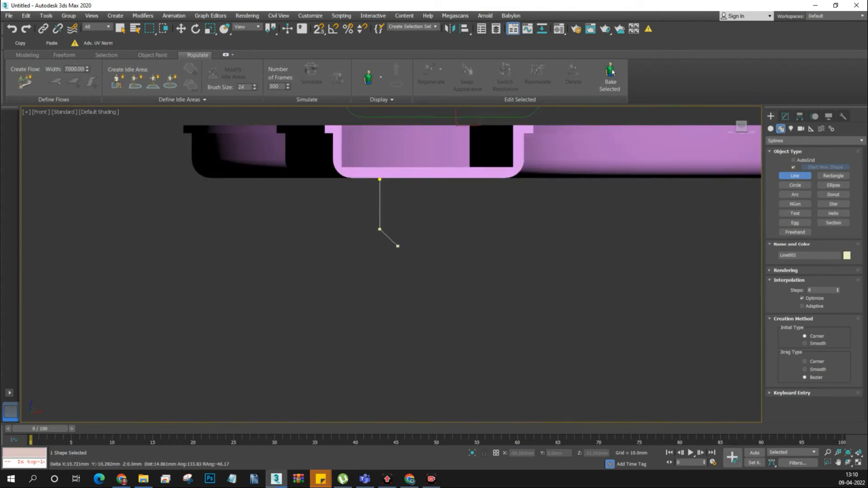
{"action": "left_click", "coordinate": [400, 249]}
{"action": "scroll", "coordinate": [406, 291], "scroll_direction": "down", "scroll_amount": 5}
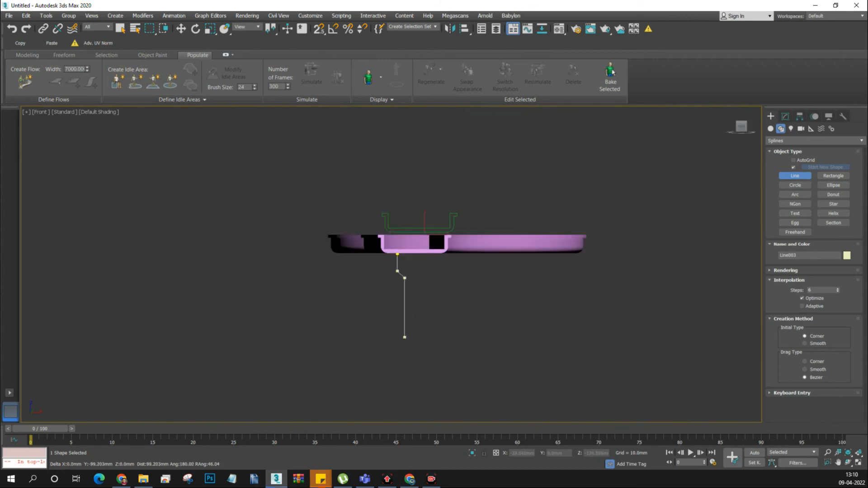
{"action": "left_click", "coordinate": [405, 339]}
{"action": "right_click", "coordinate": [434, 296]}
- Lathe the support line into a solid with Max alignment and shift the lathe axis about 7.7 mm outward along X
{"action": "left_click", "coordinate": [785, 116]}
{"action": "left_click", "coordinate": [814, 142]}
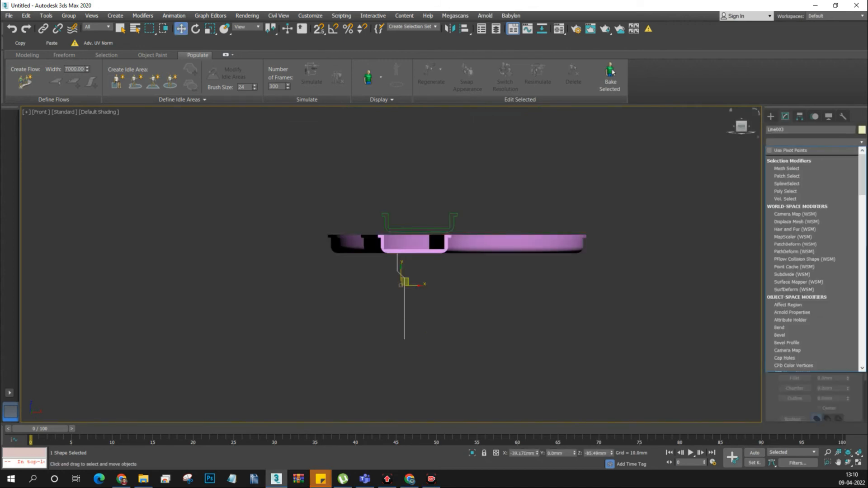
{"action": "key", "text": "l"}
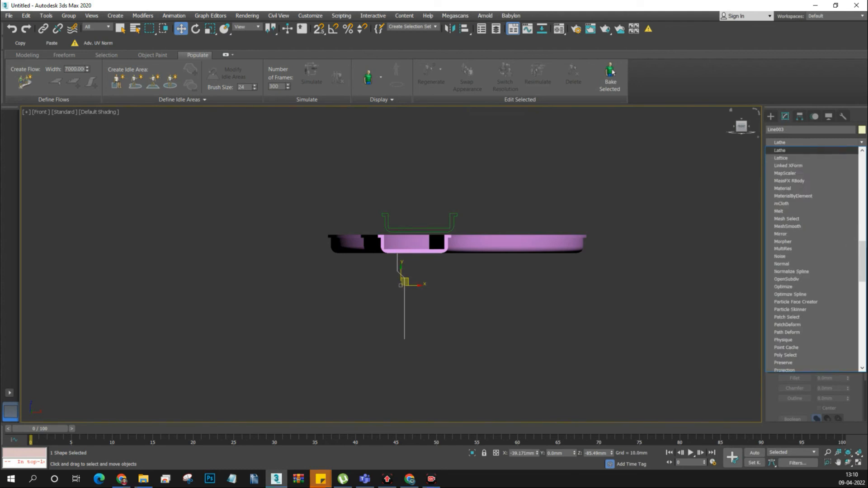
{"action": "key", "text": "Return"}
{"action": "left_click", "coordinate": [836, 338]}
{"action": "scroll", "coordinate": [395, 274], "scroll_direction": "up", "scroll_amount": 2}
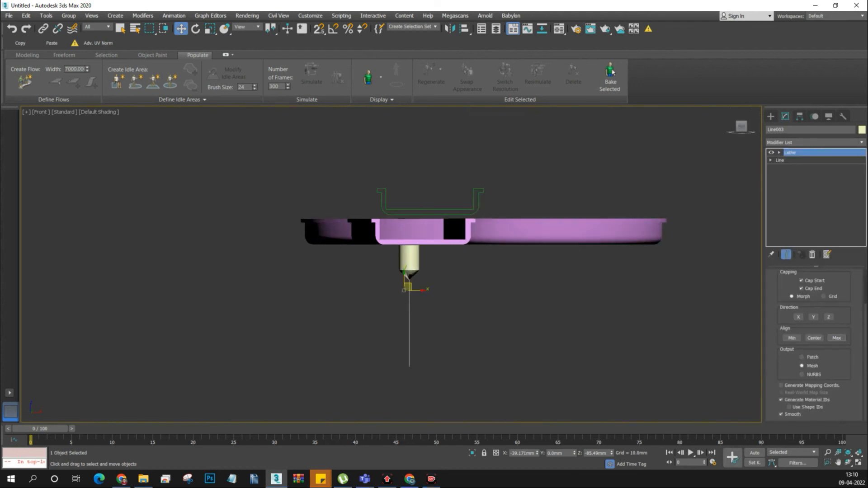
{"action": "key", "text": "1"}
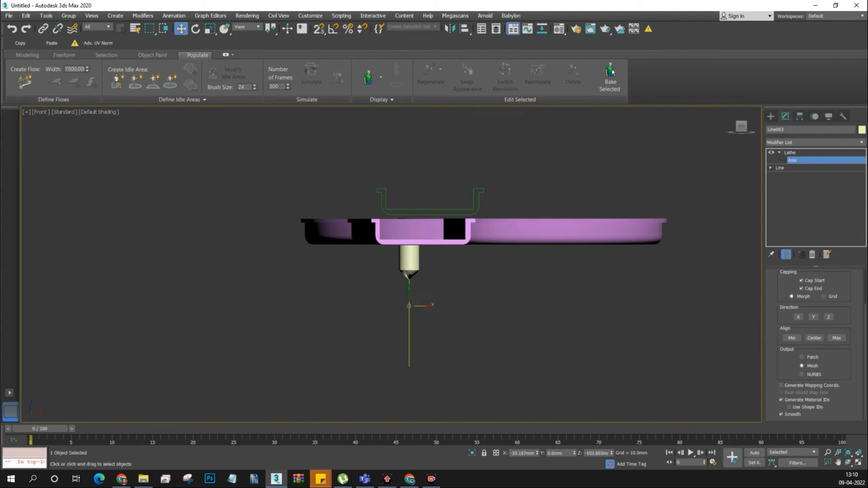
{"action": "left_click_drag", "start_coordinate": [420, 305], "coordinate": [428, 306]}
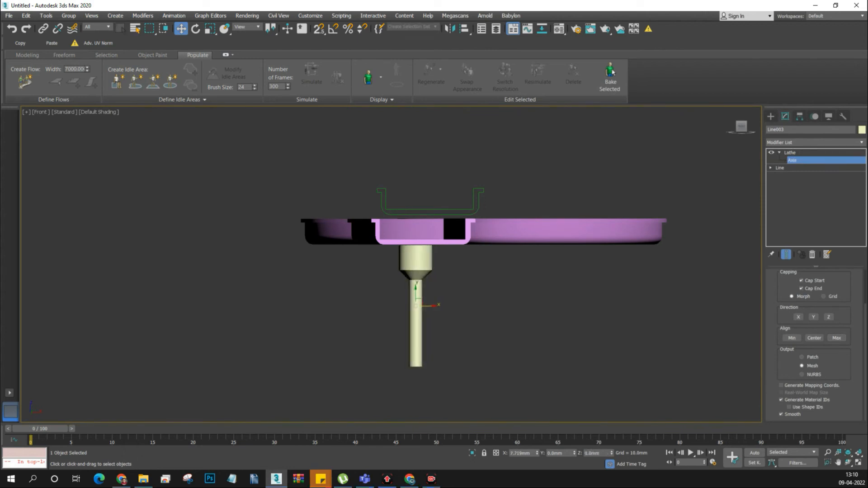
- Narrow the support's head by moving its two upper profile vertices inward, and raise the tapered transition's vertices with the lathed result shown
{"action": "left_click", "coordinate": [771, 168]}
{"action": "left_click", "coordinate": [786, 176]}
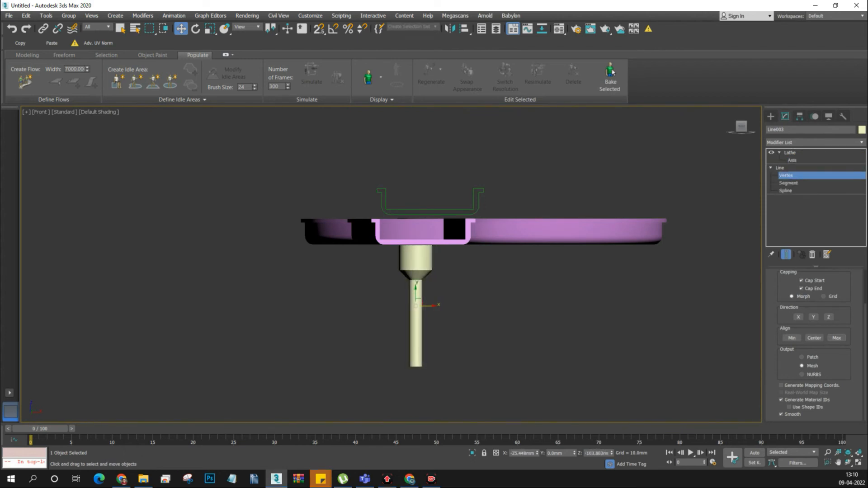
{"action": "left_click", "coordinate": [786, 254]}
{"action": "scroll", "coordinate": [403, 259], "scroll_direction": "up", "scroll_amount": 3}
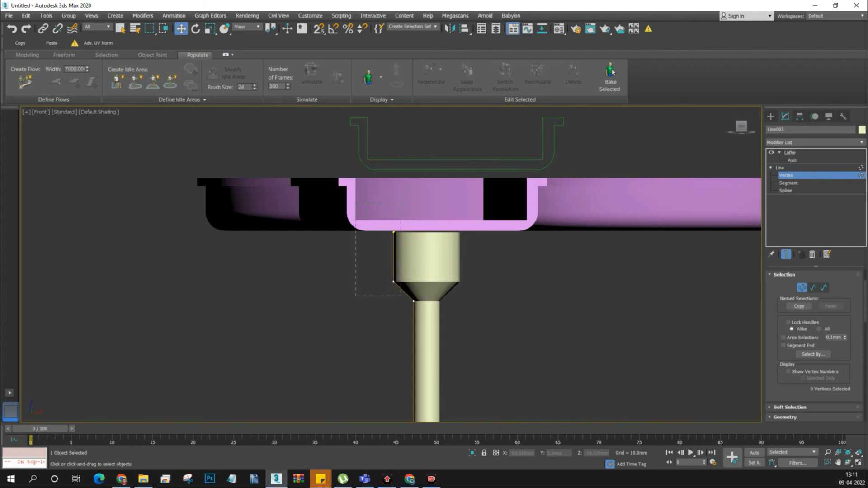
{"action": "left_click_drag", "start_coordinate": [409, 233], "coordinate": [415, 233]}
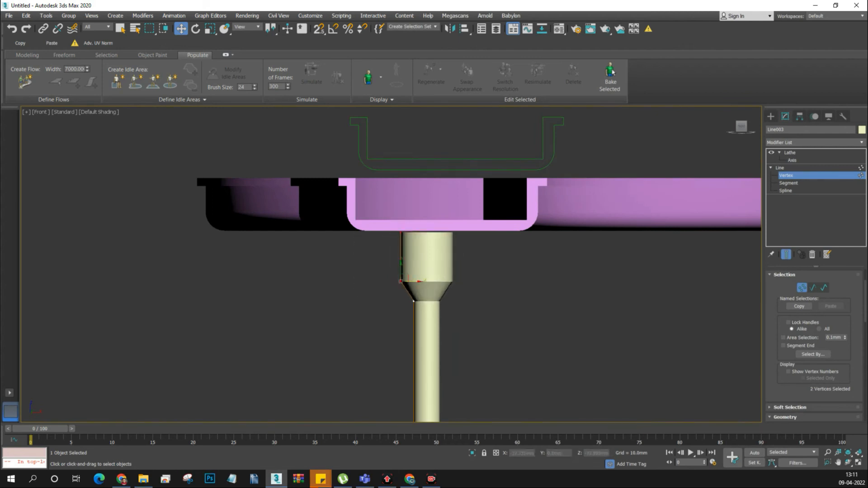
{"action": "scroll", "coordinate": [400, 281], "scroll_direction": "down", "scroll_amount": 3}
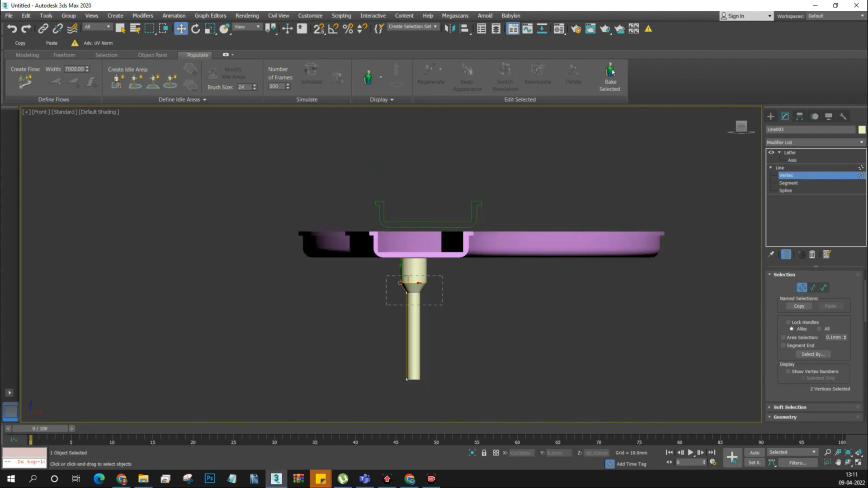
{"action": "left_click_drag", "start_coordinate": [406, 281], "coordinate": [415, 284]}
{"action": "left_click", "coordinate": [781, 168]}
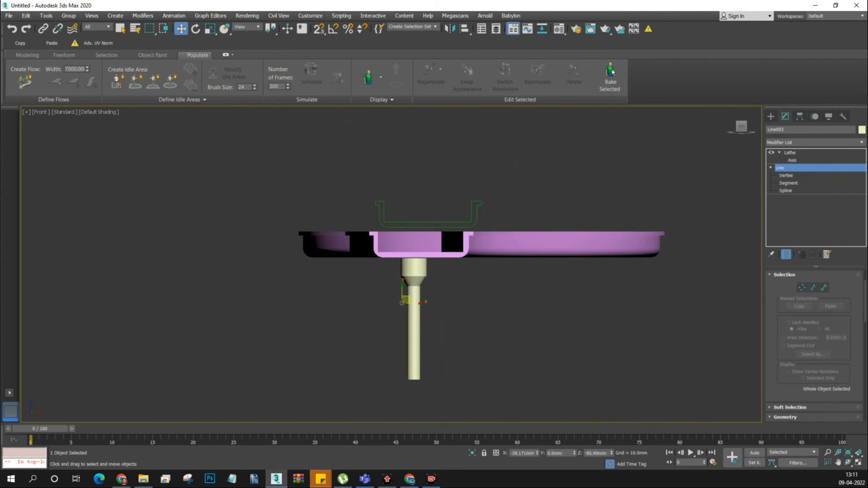
- Return to the Lathe level and center the support's pivot on the object
{"action": "left_click", "coordinate": [790, 153]}
{"action": "left_click_drag", "start_coordinate": [381, 288], "coordinate": [416, 320]}
{"action": "scroll", "coordinate": [527, 220], "scroll_direction": "up", "scroll_amount": 2}
{"action": "left_click", "coordinate": [800, 117]}
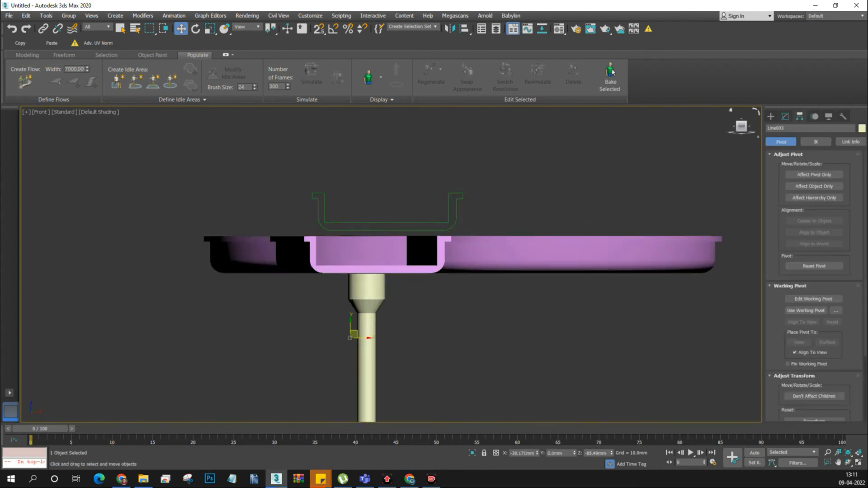
{"action": "left_click", "coordinate": [814, 175]}
{"action": "left_click", "coordinate": [814, 221]}
{"action": "left_click", "coordinate": [814, 175]}
- Position the support under the channel in the wireframe Top view and place its first instance copy further along the path
{"action": "scroll", "coordinate": [323, 352], "scroll_direction": "up", "scroll_amount": 2}
{"action": "key", "text": "t"}
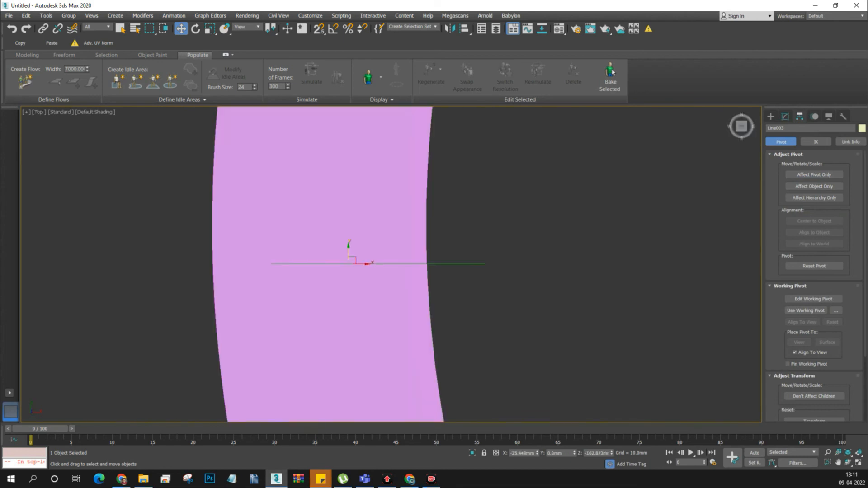
{"action": "scroll", "coordinate": [356, 236], "scroll_direction": "down", "scroll_amount": 3}
{"action": "key", "text": "F3"}
{"action": "scroll", "coordinate": [356, 236], "scroll_direction": "up", "scroll_amount": 2}
{"action": "mouse_move", "coordinate": [356, 238]}
{"action": "left_mouse_down"}
{"action": "mouse_move", "coordinate": [351, 308]}
{"action": "mouse_move", "coordinate": [351, 228]}
{"action": "left_mouse_up"}
{"action": "scroll", "coordinate": [359, 301], "scroll_direction": "down", "scroll_amount": 2}
{"action": "left_click", "coordinate": [393, 221]}
{"action": "left_click", "coordinate": [436, 278]}
- Place three more instances of the support at regular spacing along the channel's next bend, keeping them midway between its walls
{"action": "middle_click_drag", "start_coordinate": [425, 235], "coordinate": [429, 334]}
{"action": "left_click_drag", "start_coordinate": [355, 327], "coordinate": [374, 233], "text": "shift"}
{"action": "left_click", "coordinate": [435, 277]}
{"action": "middle_click_drag", "start_coordinate": [430, 235], "coordinate": [415, 323]}
{"action": "left_click_drag", "start_coordinate": [363, 320], "coordinate": [406, 250], "text": "shift"}
{"action": "left_click", "coordinate": [436, 276]}
{"action": "middle_click_drag", "start_coordinate": [434, 272], "coordinate": [390, 368]}
{"action": "left_click_drag", "start_coordinate": [360, 349], "coordinate": [399, 266], "text": "shift"}
{"action": "left_click", "coordinate": [435, 275]}
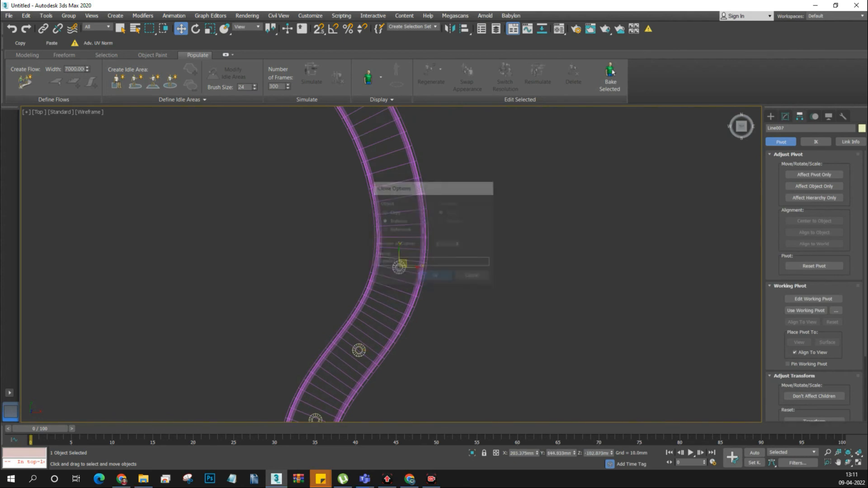
- Place four further instances of the support along the rest of the channel, ending just inside its far end
{"action": "middle_click_drag", "start_coordinate": [435, 276], "coordinate": [443, 349]}
{"action": "left_click_drag", "start_coordinate": [406, 341], "coordinate": [395, 234], "text": "shift"}
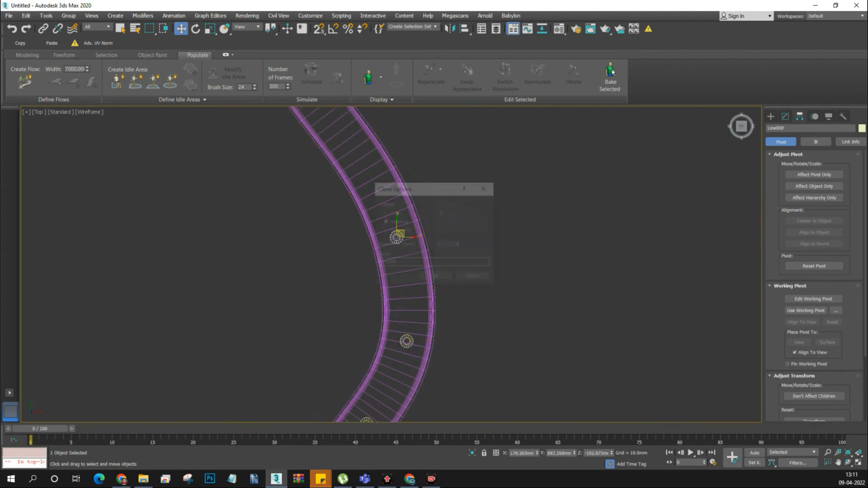
{"action": "left_click", "coordinate": [436, 277]}
{"action": "middle_click_drag", "start_coordinate": [436, 278], "coordinate": [446, 305]}
{"action": "middle_click_drag", "start_coordinate": [407, 264], "coordinate": [434, 343]}
{"action": "left_click_drag", "start_coordinate": [434, 343], "coordinate": [393, 246], "text": "shift"}
{"action": "left_click", "coordinate": [436, 276]}
{"action": "middle_click_drag", "start_coordinate": [436, 277], "coordinate": [448, 317]}
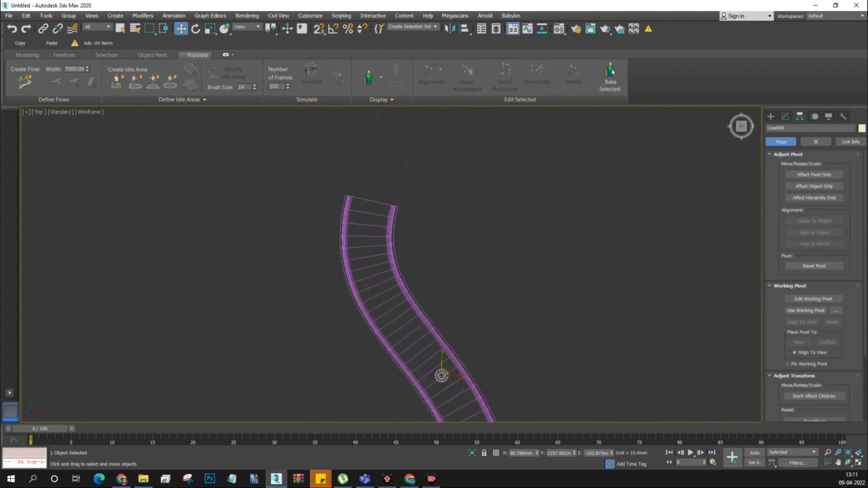
{"action": "left_click_drag", "start_coordinate": [442, 374], "coordinate": [390, 308], "text": "shift"}
{"action": "left_click", "coordinate": [433, 275]}
{"action": "left_click_drag", "start_coordinate": [392, 307], "coordinate": [369, 221], "text": "shift"}
{"action": "left_click", "coordinate": [435, 276]}
- Restore shaded display and examine the channel and its row of supports in orthographic and perspective views
{"action": "key", "text": "F3"}
{"action": "scroll", "coordinate": [312, 241], "scroll_direction": "down", "scroll_amount": 5}
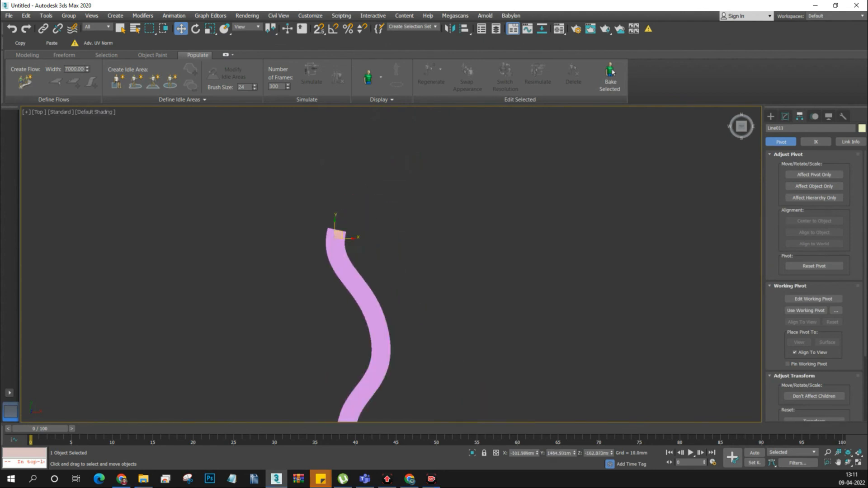
{"action": "middle_click_drag", "start_coordinate": [384, 339], "coordinate": [417, 284], "text": "alt"}
{"action": "scroll", "coordinate": [417, 284], "scroll_direction": "up", "scroll_amount": 6}
{"action": "middle_click_drag", "start_coordinate": [461, 321], "coordinate": [460, 342], "text": "alt"}
{"action": "scroll", "coordinate": [452, 308], "scroll_direction": "up", "scroll_amount": 6}
{"action": "scroll", "coordinate": [452, 308], "scroll_direction": "down", "scroll_amount": 5}
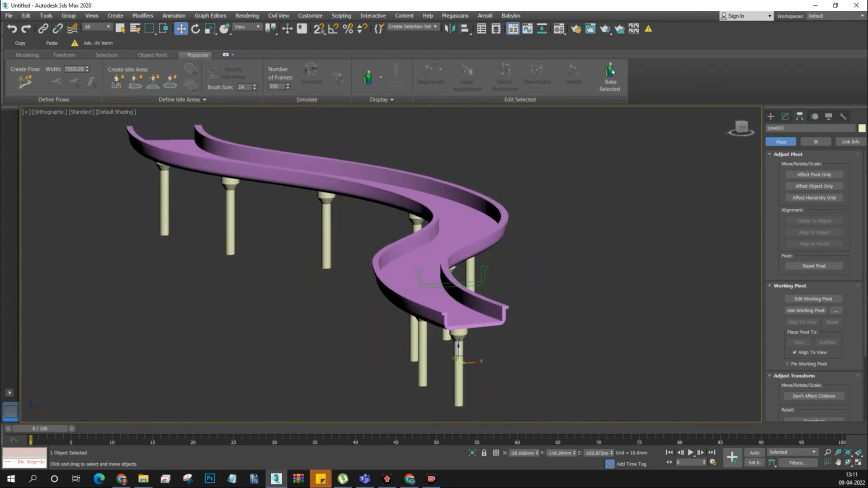
{"action": "key", "text": "p"}
{"action": "scroll", "coordinate": [443, 295], "scroll_direction": "down", "scroll_amount": 8}
{"action": "middle_click_drag", "start_coordinate": [443, 295], "coordinate": [488, 250], "text": "alt"}
{"action": "middle_click_drag", "start_coordinate": [488, 249], "coordinate": [468, 274], "text": "alt"}
{"action": "scroll", "coordinate": [468, 275], "scroll_direction": "up", "scroll_amount": 4}
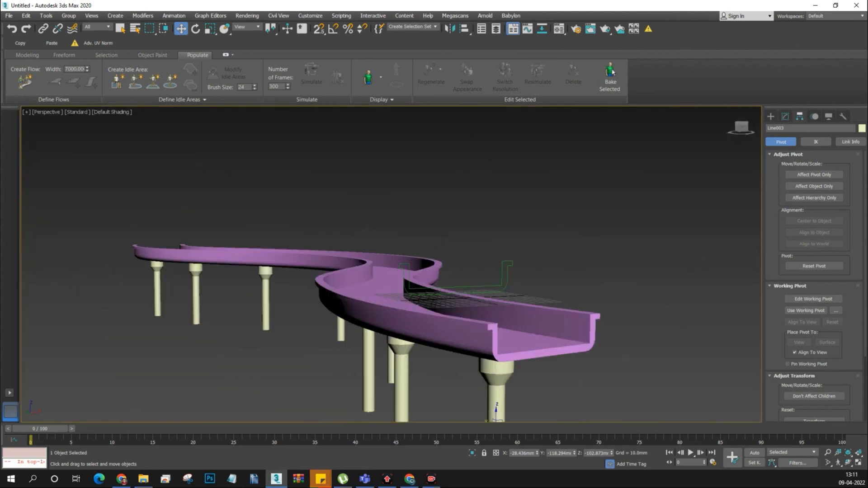
- Move the U-channel profile along X to about 126 mm, away from the supports and the channel's middle
{"action": "left_click", "coordinate": [477, 287]}
{"action": "left_click_drag", "start_coordinate": [481, 262], "coordinate": [587, 259]}
{"action": "middle_click_drag", "start_coordinate": [587, 259], "coordinate": [587, 247], "text": "alt"}
{"action": "middle_click_drag", "start_coordinate": [587, 248], "coordinate": [607, 186]}
{"action": "scroll", "coordinate": [435, 296], "scroll_direction": "down", "scroll_amount": 2}
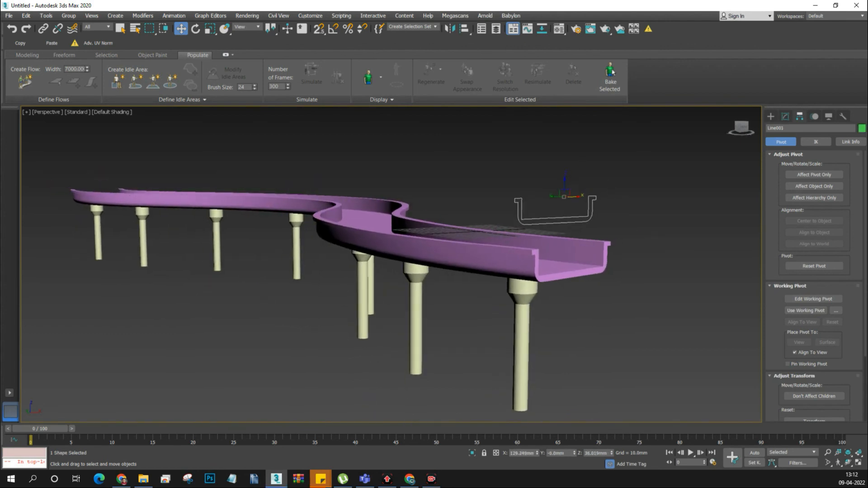